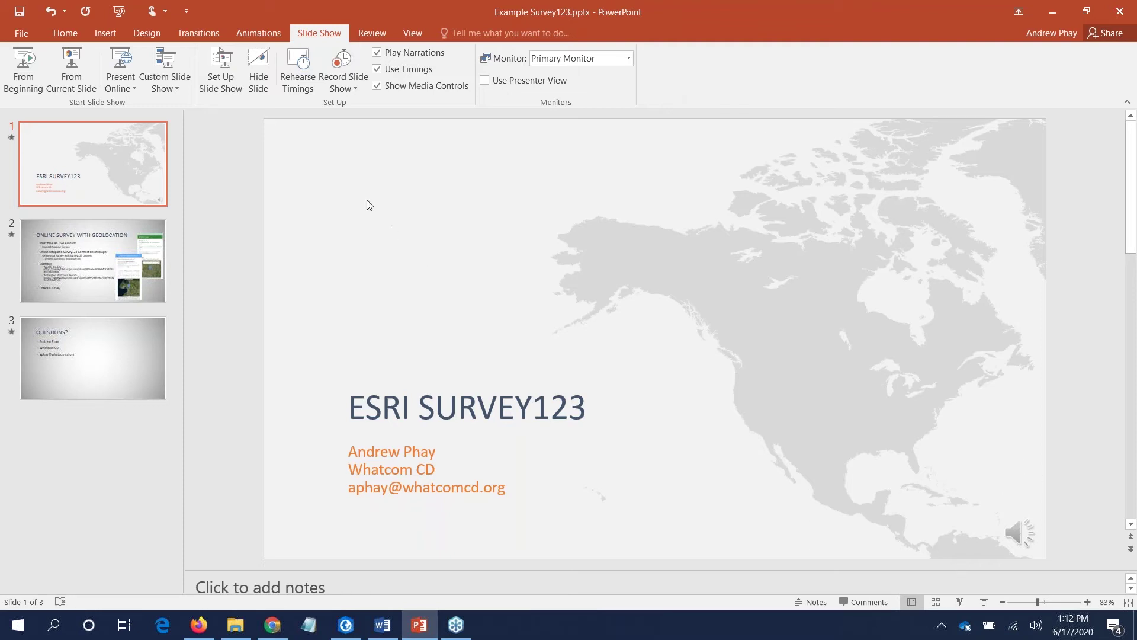
Step: Clear the recorded timings and the narrations on all slides of the presentation
left_click(351, 87)
mouse_move(381, 141)
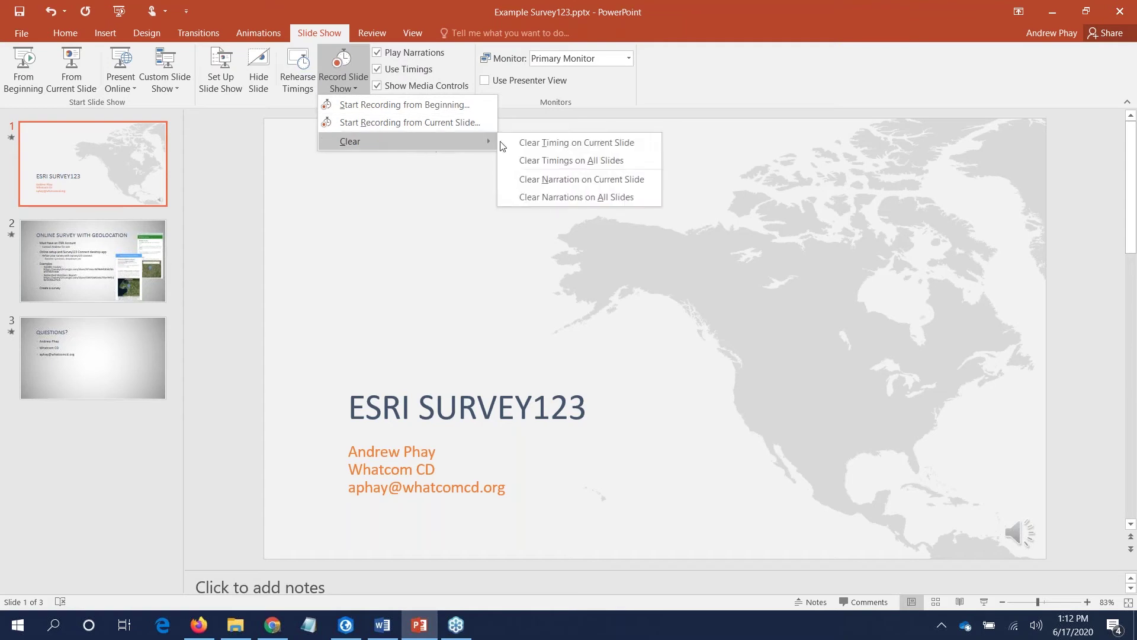
left_click(524, 159)
left_click(350, 76)
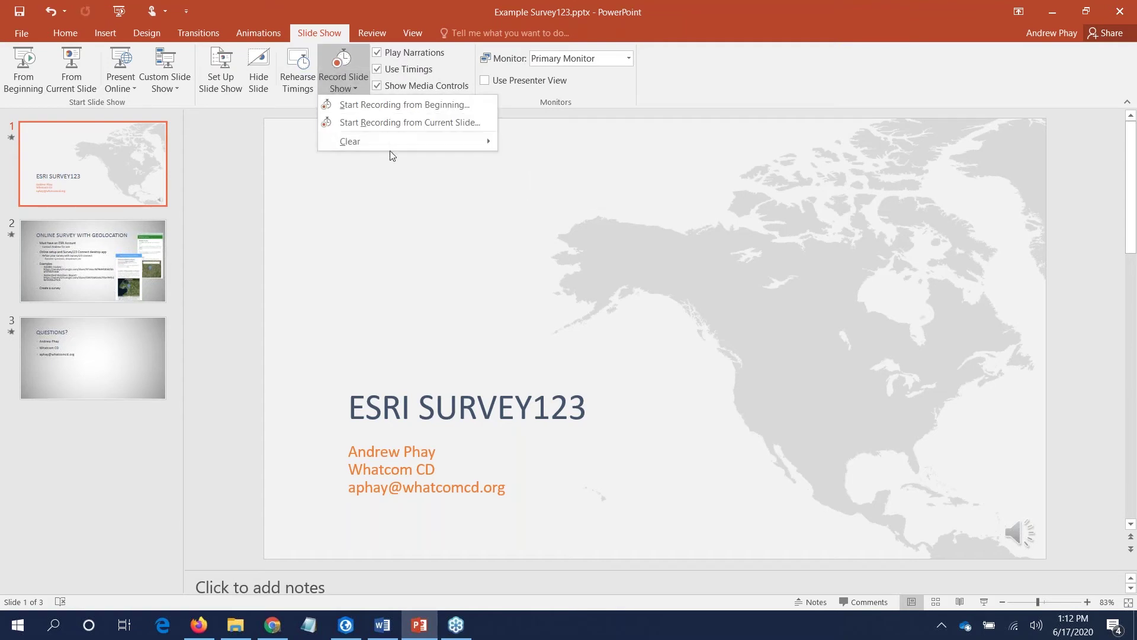
mouse_move(445, 141)
left_click(539, 198)
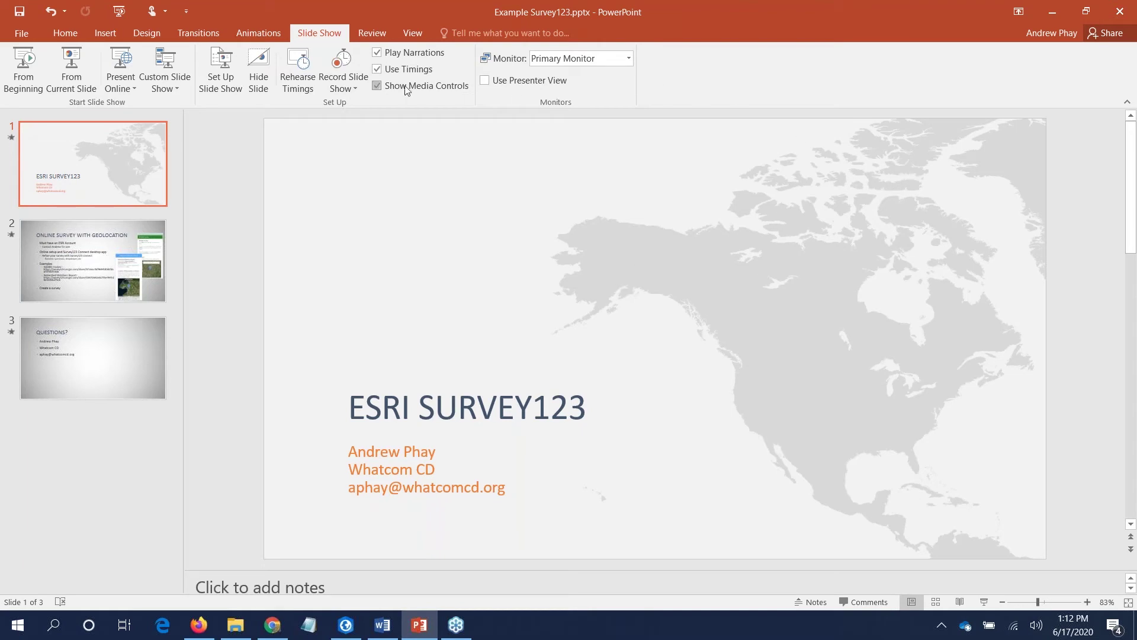
Step: Check the title slide's automatic advance time in its transition timing settings
left_click(205, 32)
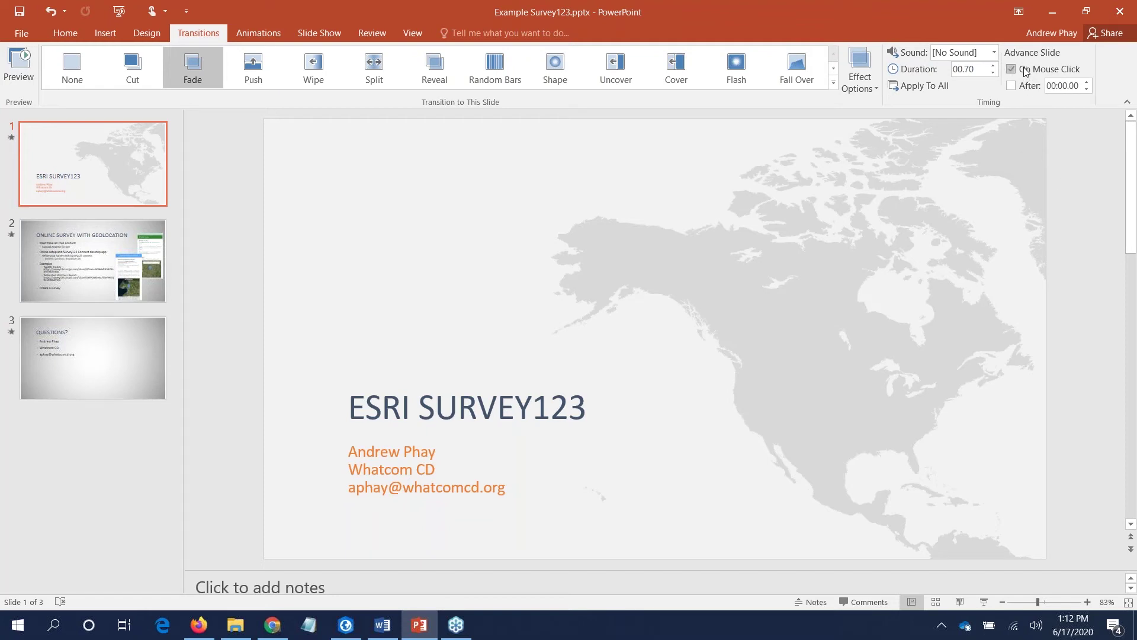
left_click(1079, 86)
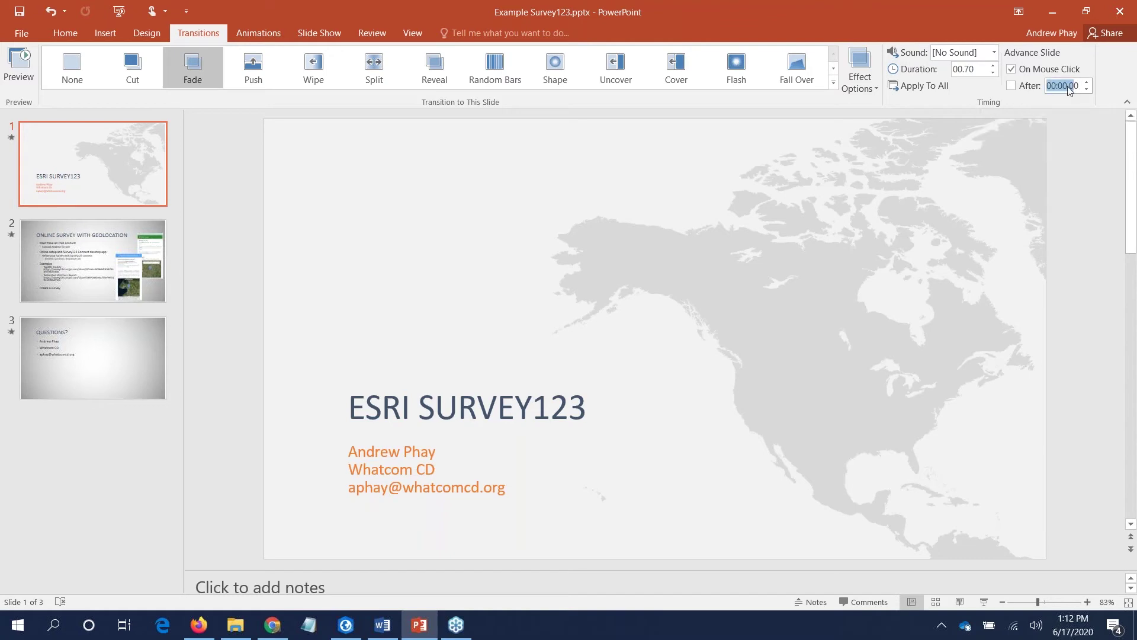
double_click(1080, 86)
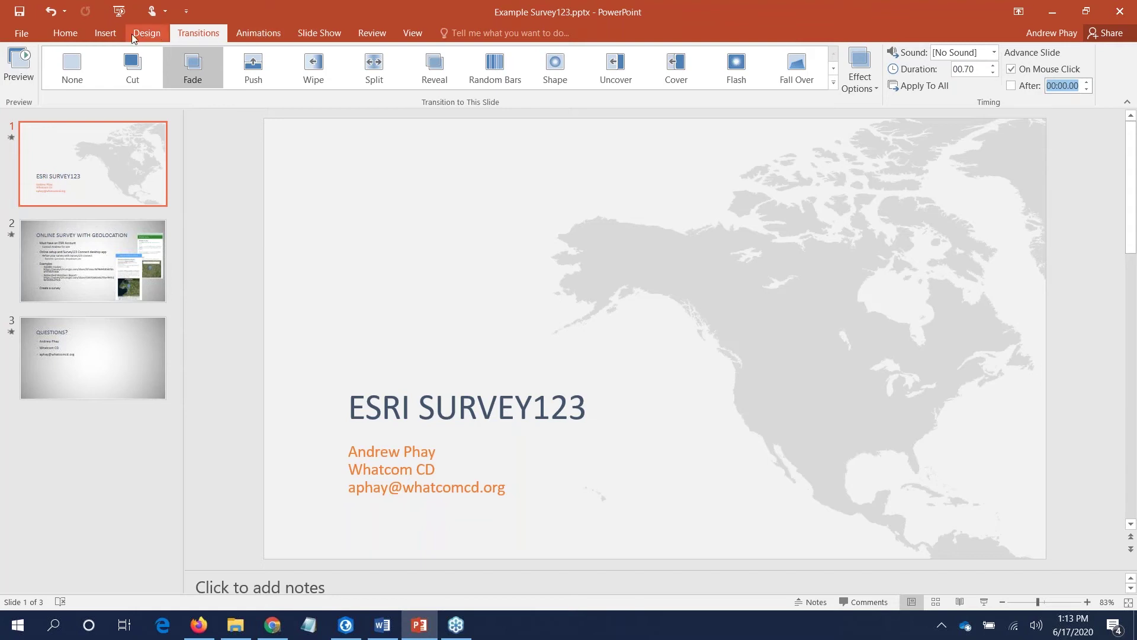
Step: Review the options for inserting audio on the title slide, from a file or as a new recording
left_click(103, 33)
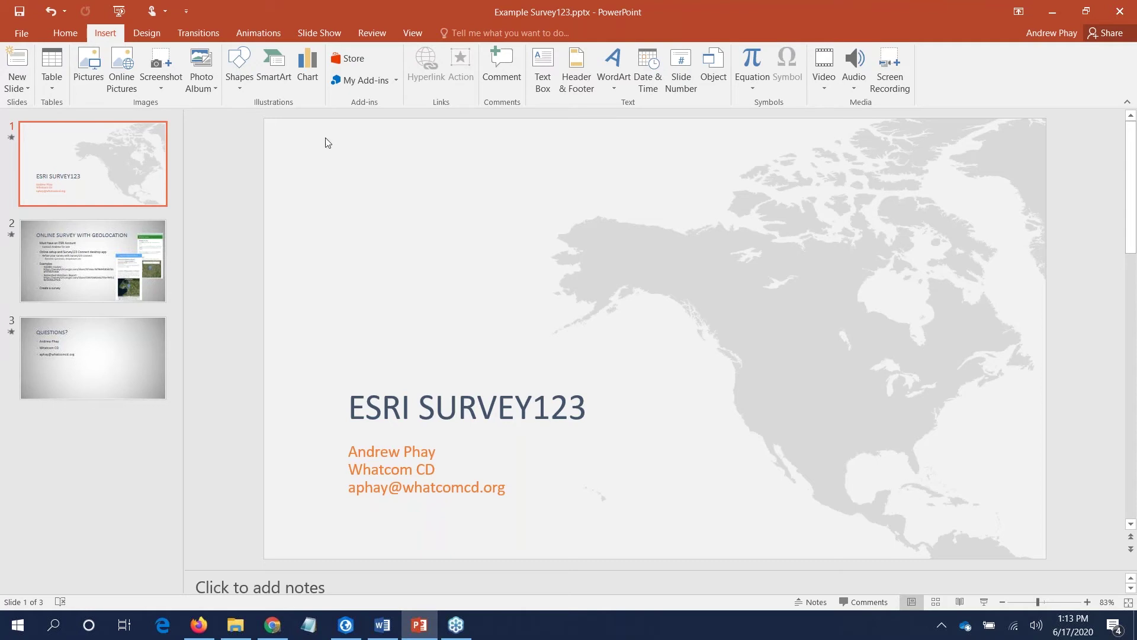
left_click(847, 76)
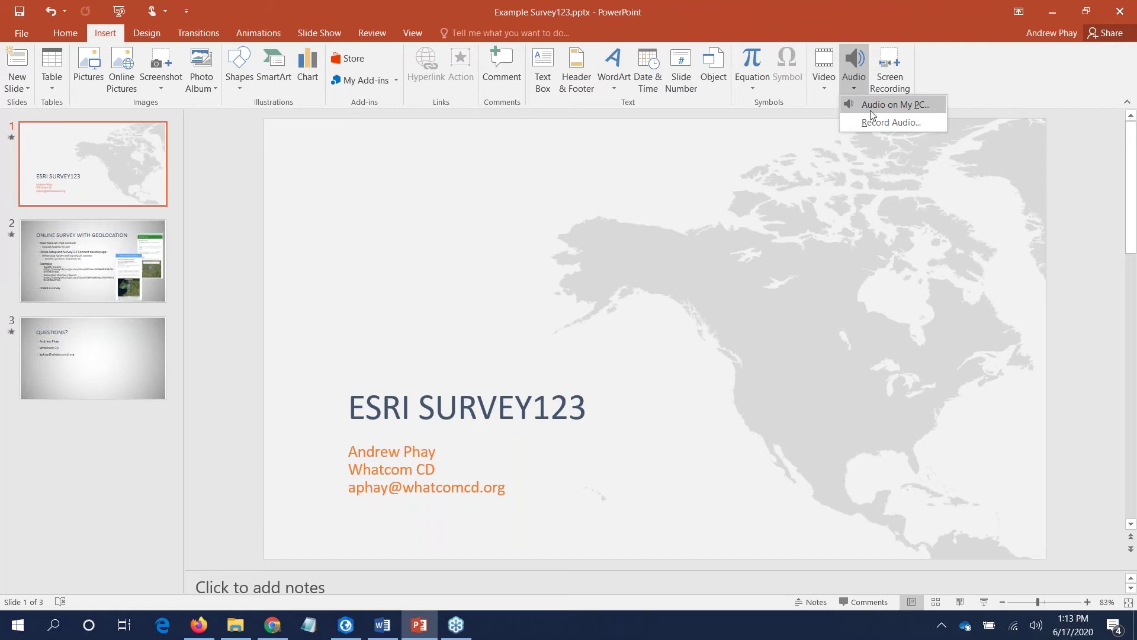
left_click(323, 35)
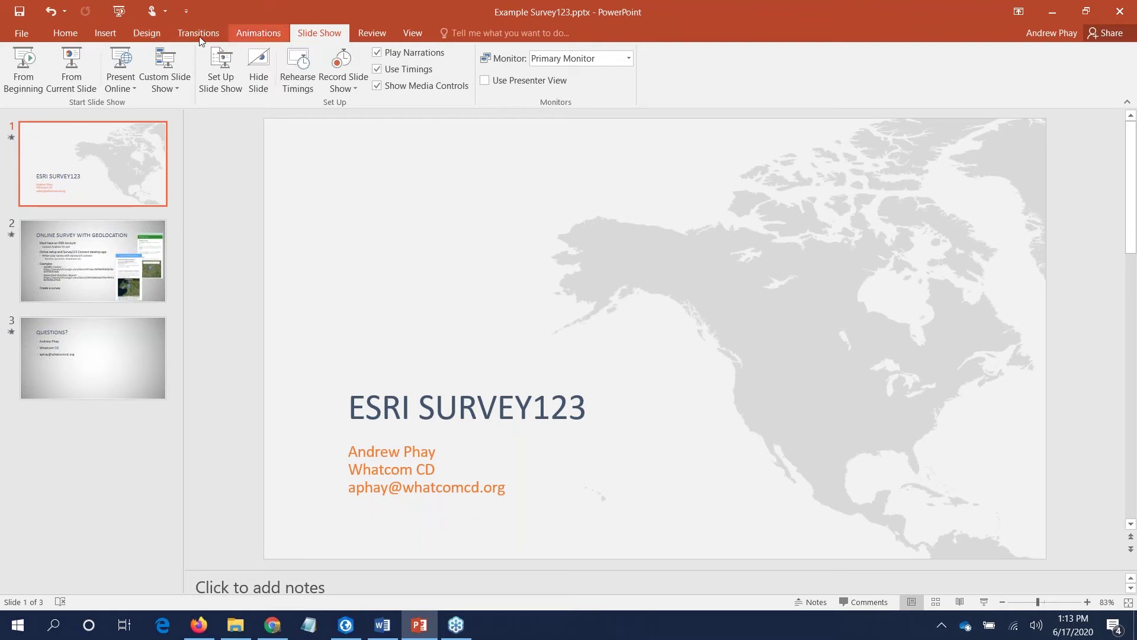
left_click(107, 34)
left_click(859, 88)
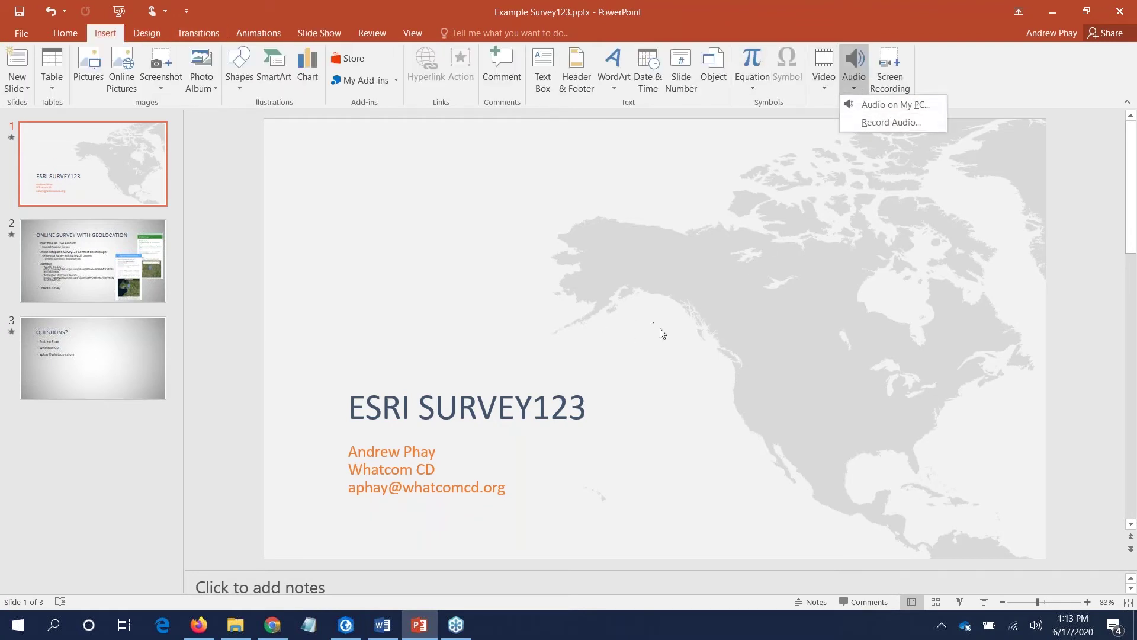
left_click(253, 298)
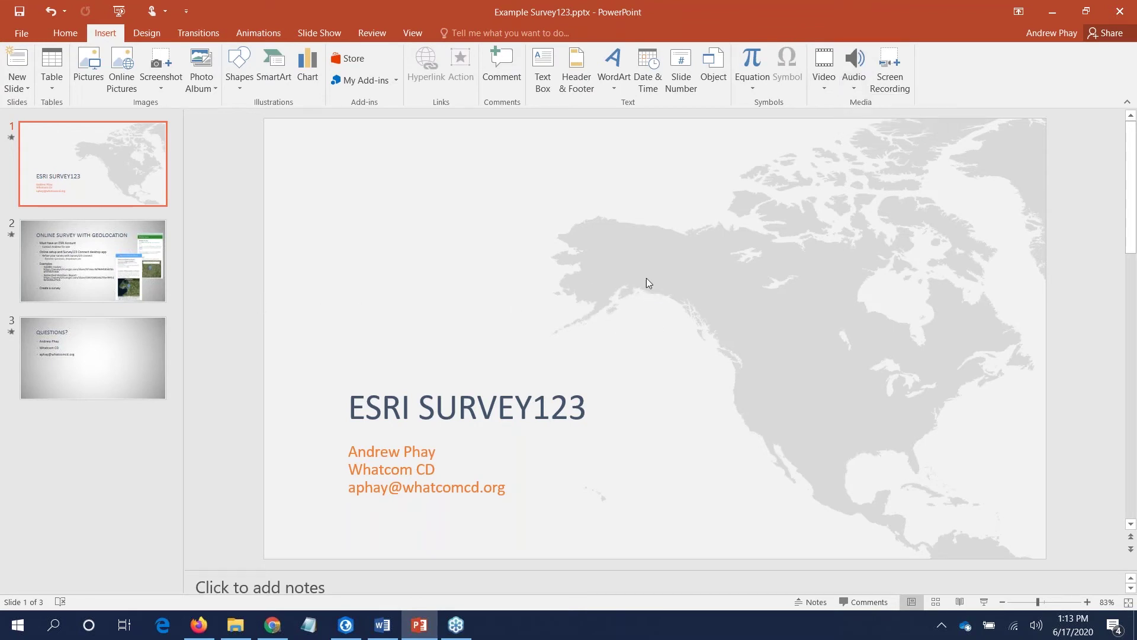
Step: Start recording the slide show from the beginning, including slide and animation timings plus narrations, ink, and laser pointer
left_click(319, 32)
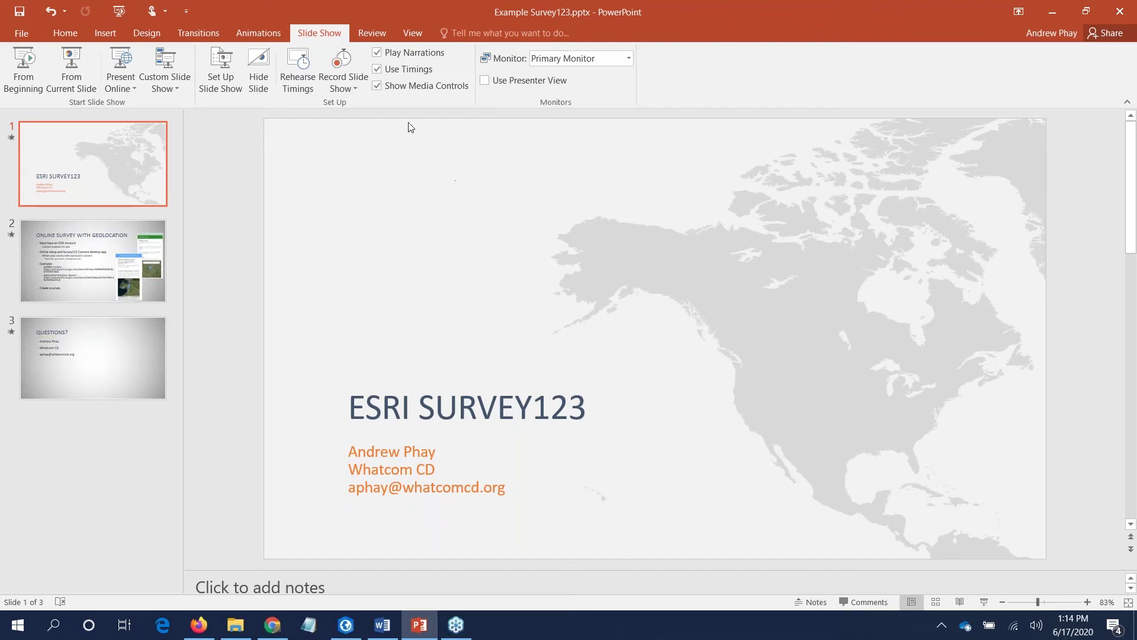
left_click(342, 86)
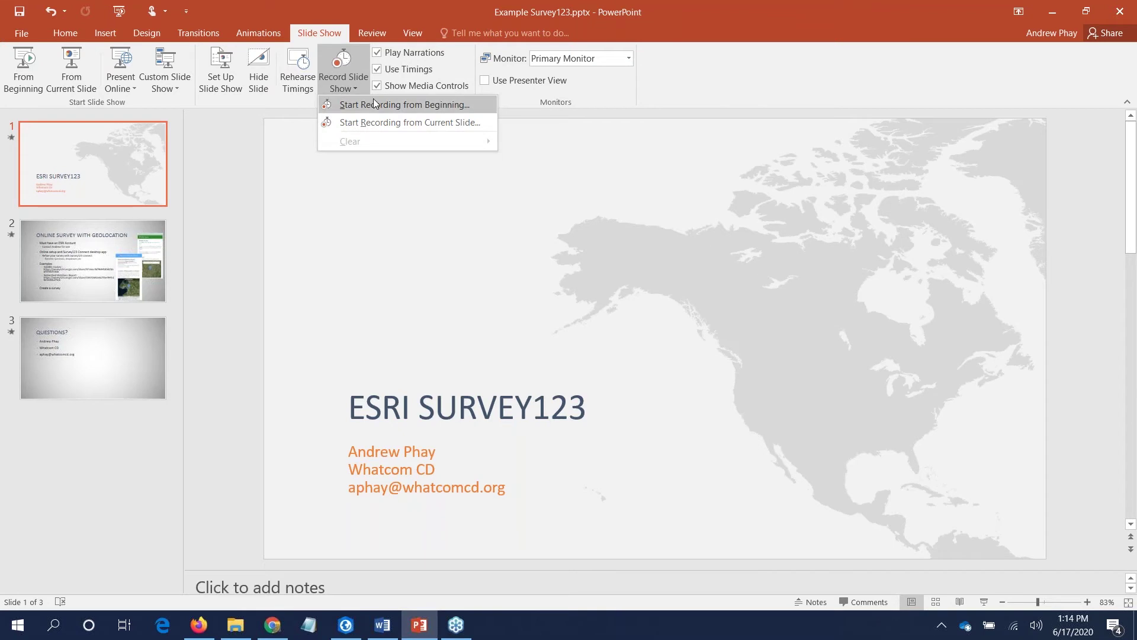
left_click(346, 86)
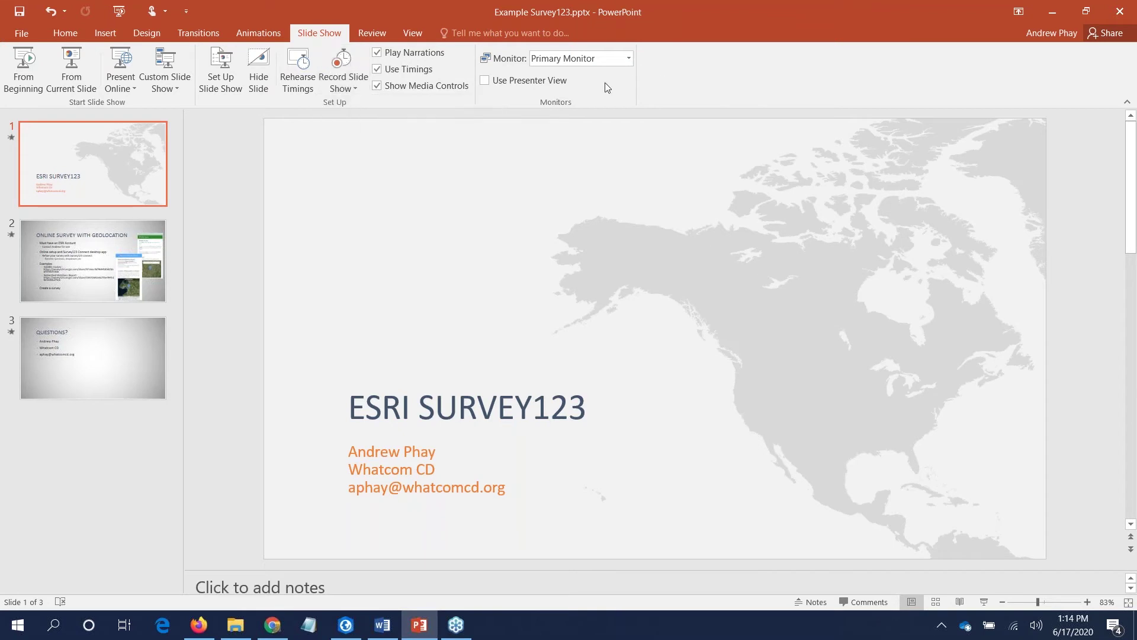
left_click(355, 84)
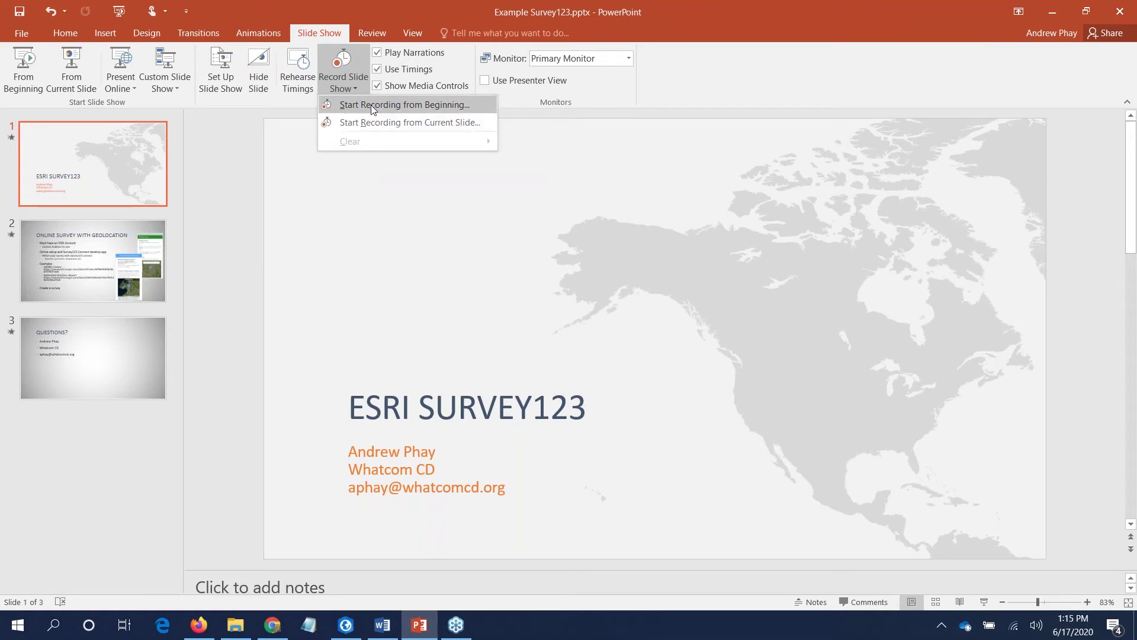
left_click(372, 110)
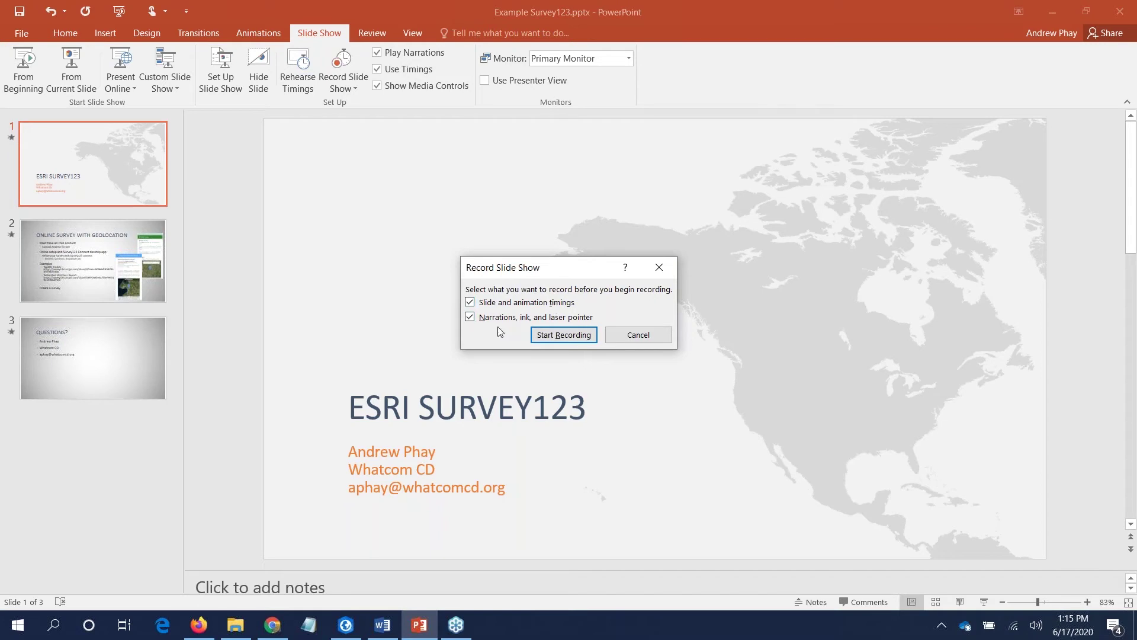
left_click(563, 335)
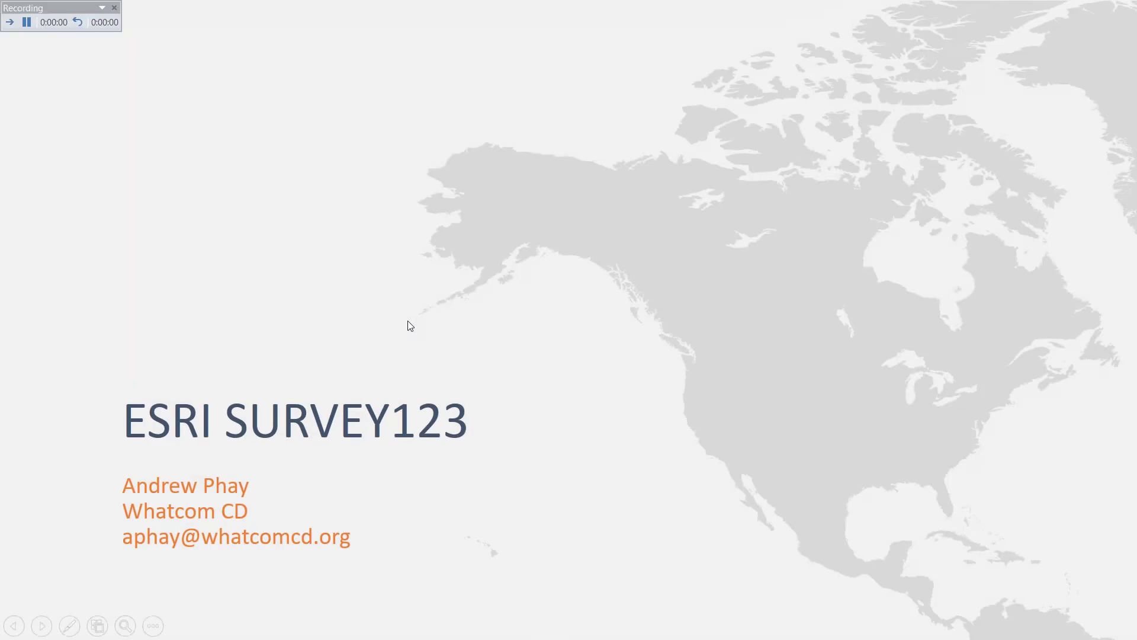
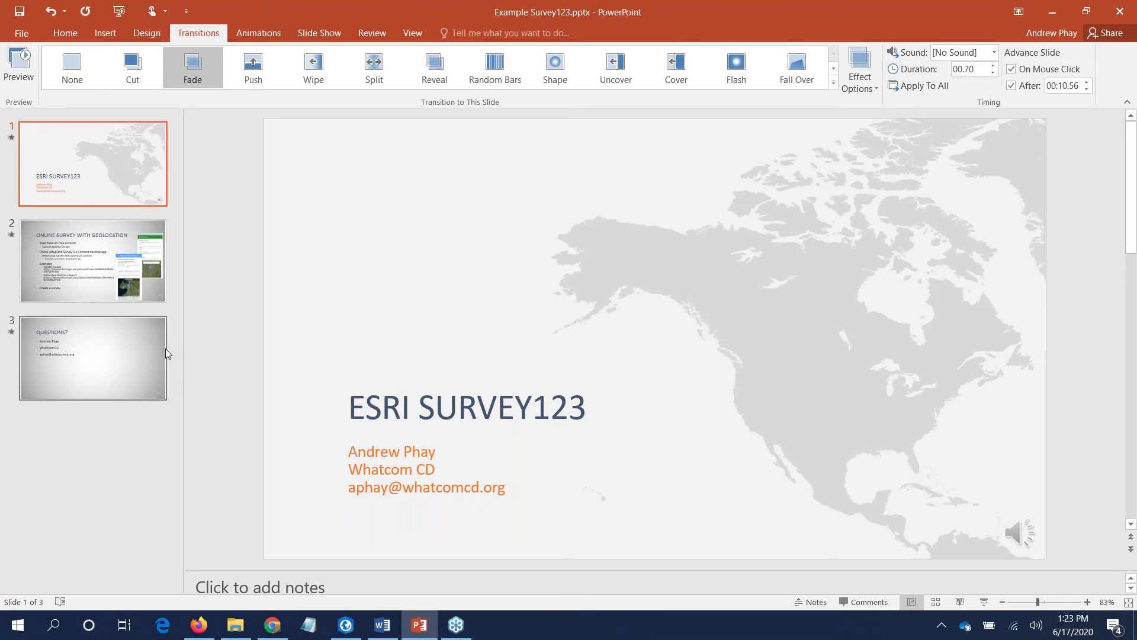
Step: Switch to File Explorer and compare the sizes of Example Survey123 - Original.pptx and Example Survey123.pptx, then return to the presentation
left_click(235, 625)
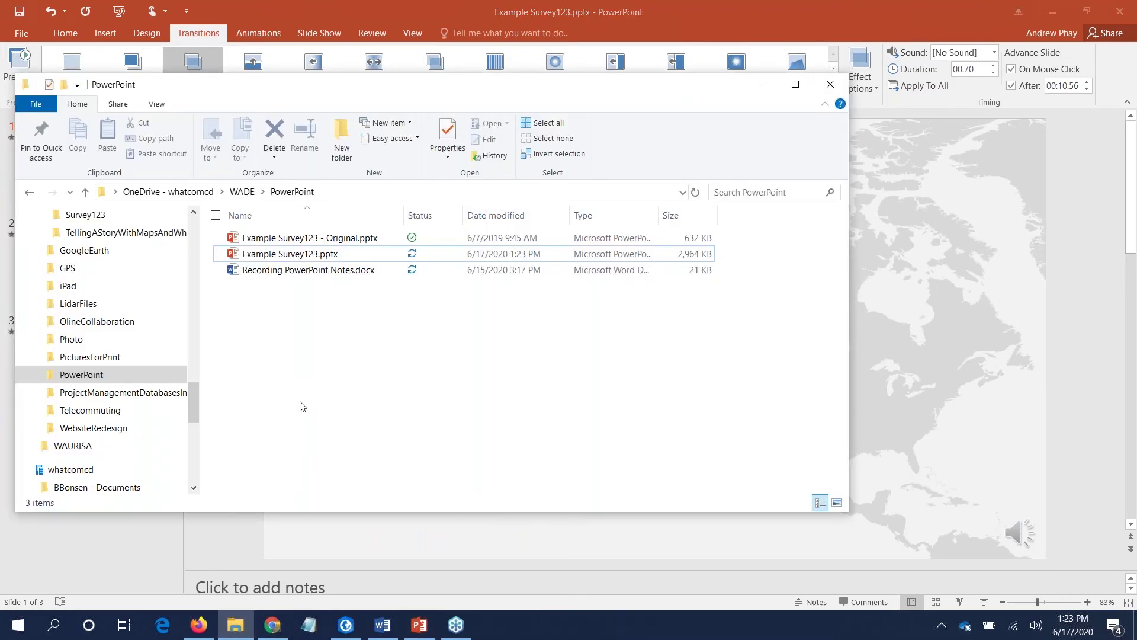
left_click(331, 240)
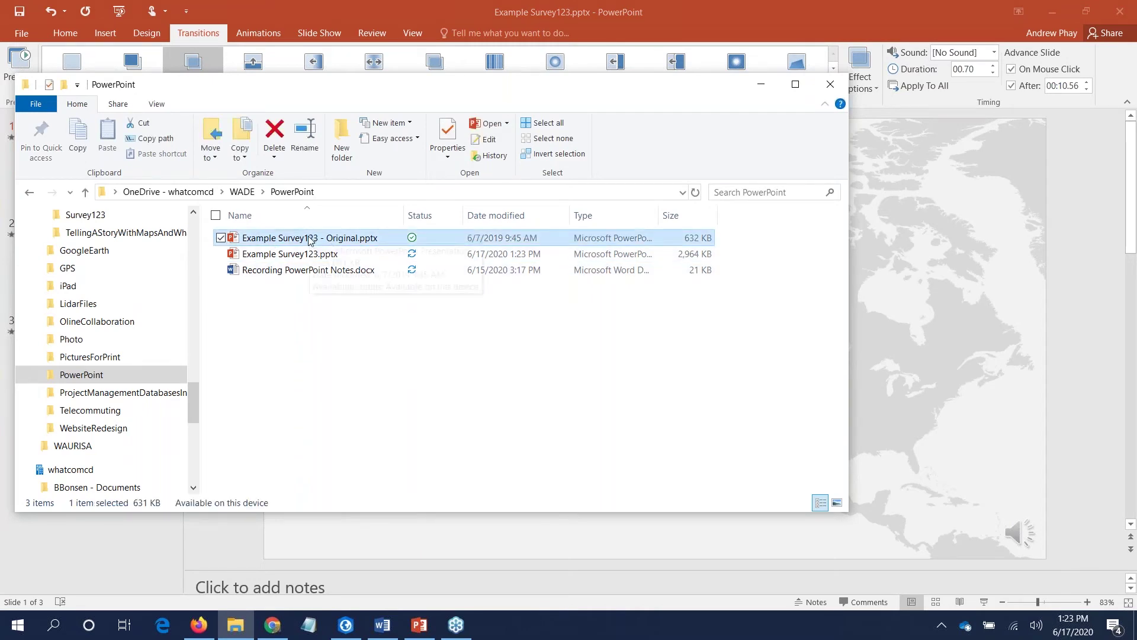
left_click(306, 256)
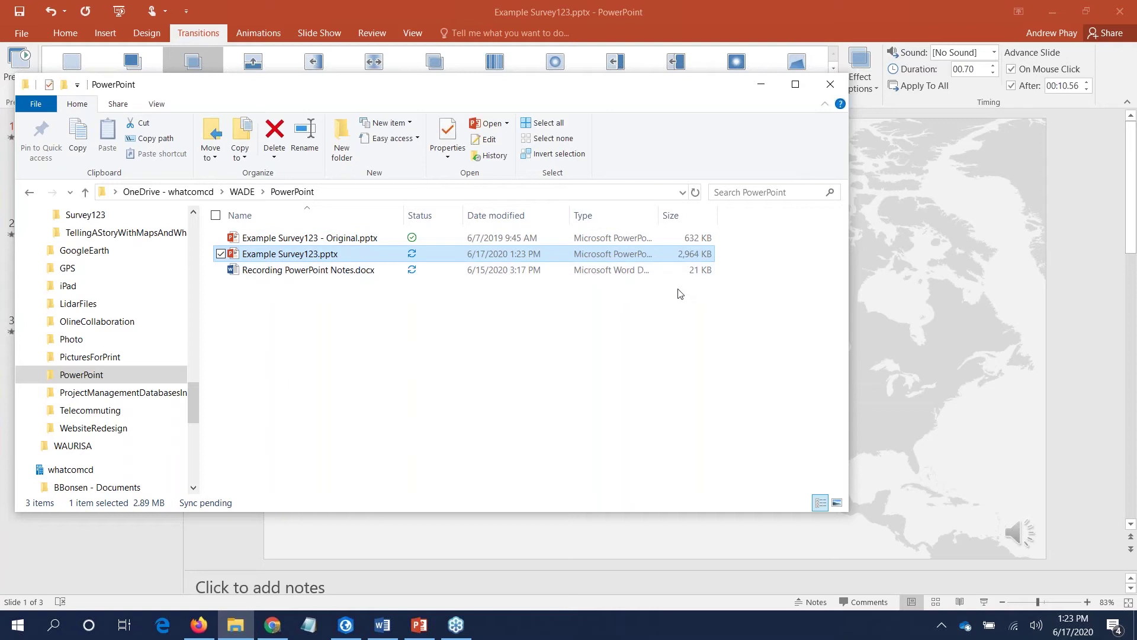
left_click_drag(769, 89, 769, 89)
left_click(769, 89)
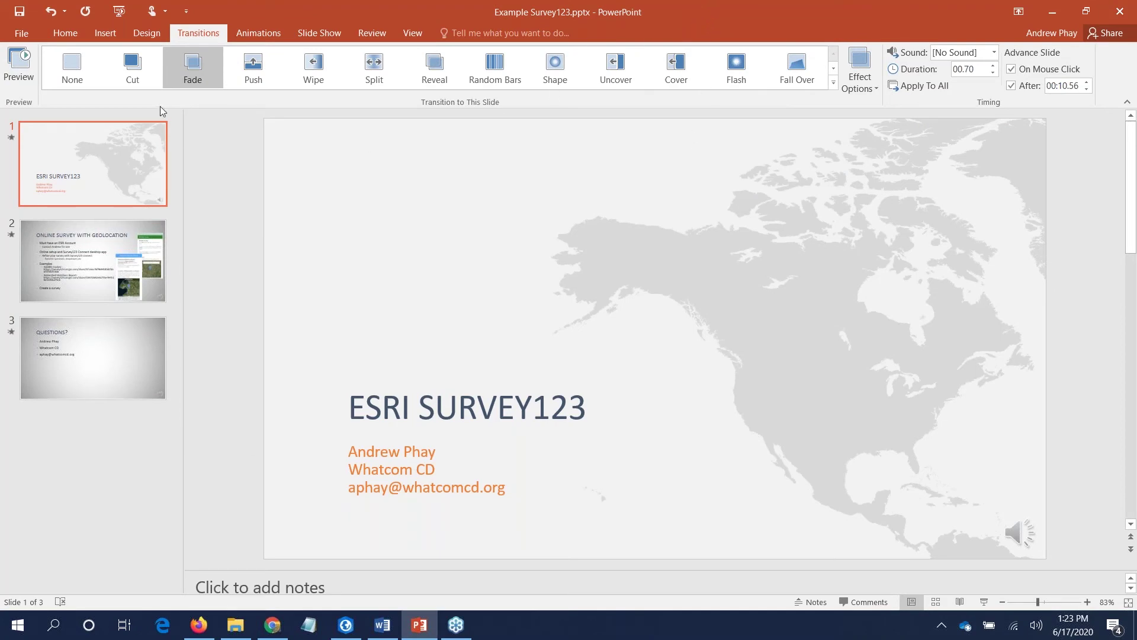
Step: Set up a video export of the presentation with Presentation Quality (1920 x 1080) and Use Recorded Timings and Narrations
left_click(27, 29)
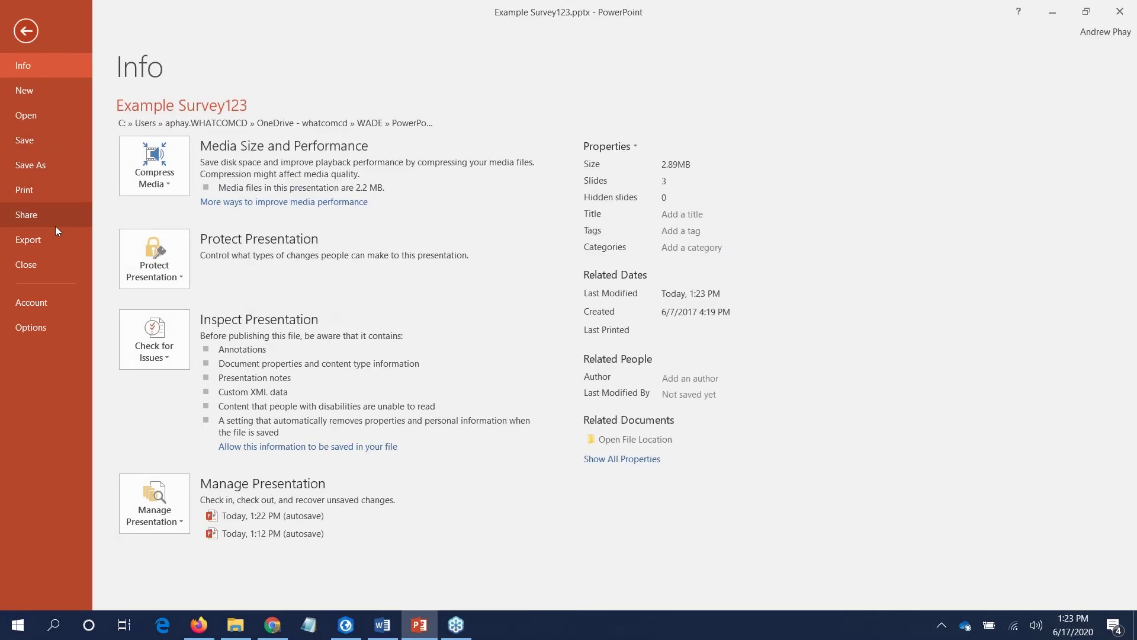
left_click(54, 237)
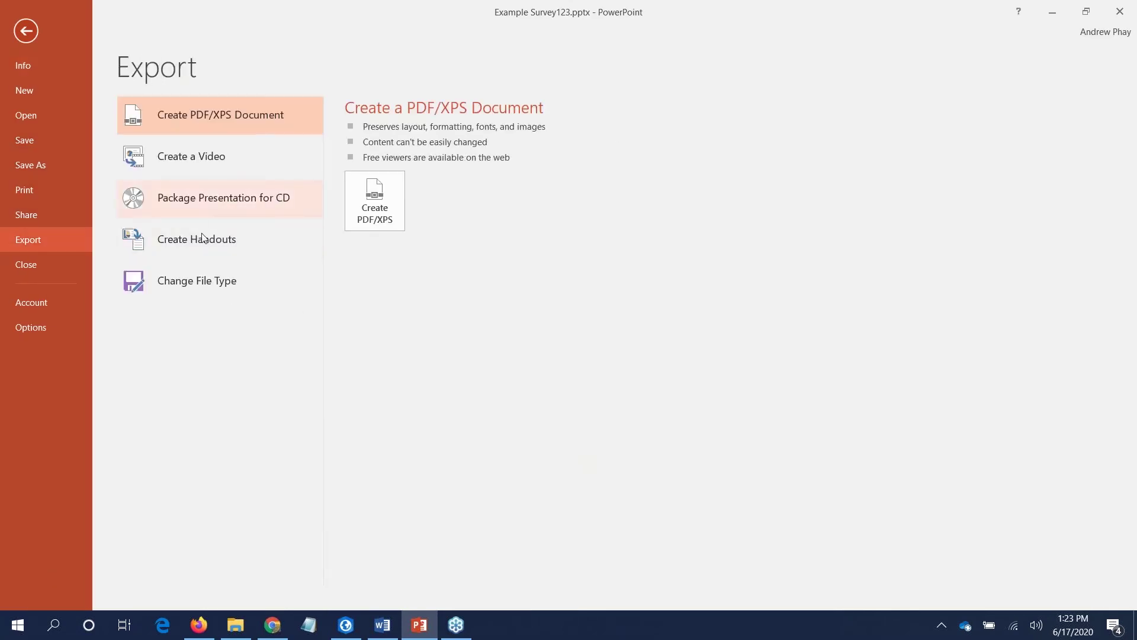
left_click(191, 156)
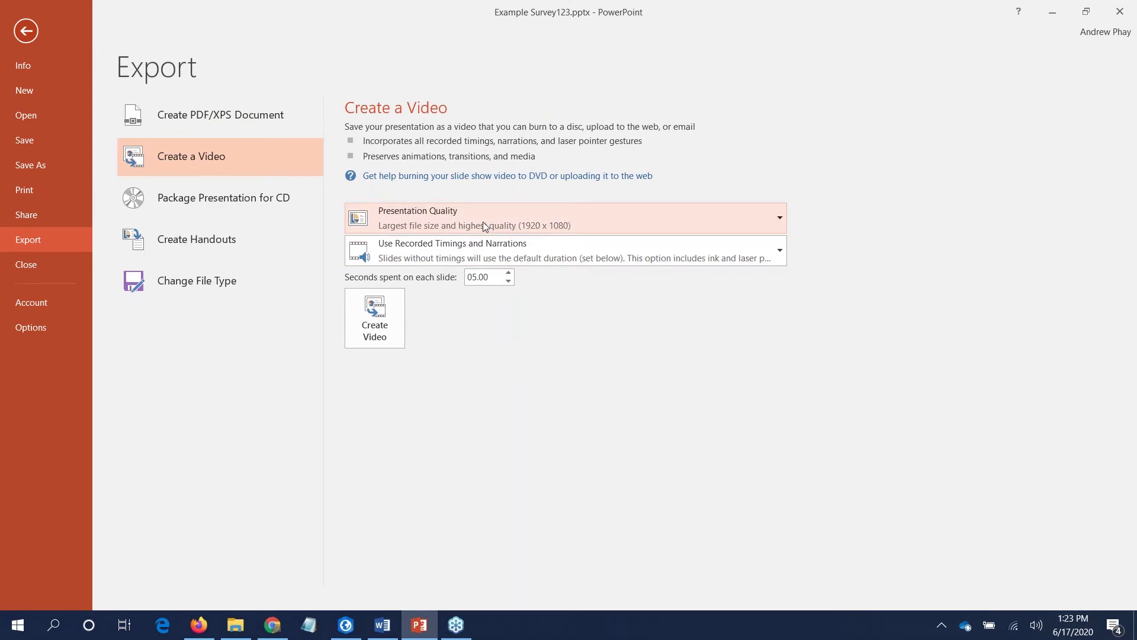
left_click(483, 227)
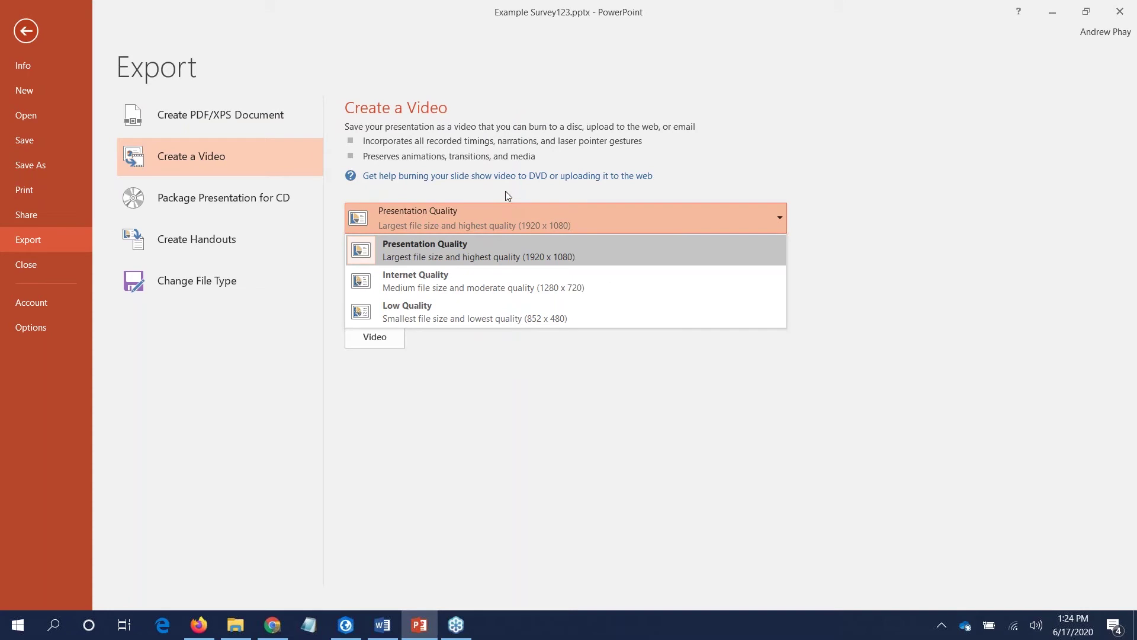
left_click(511, 254)
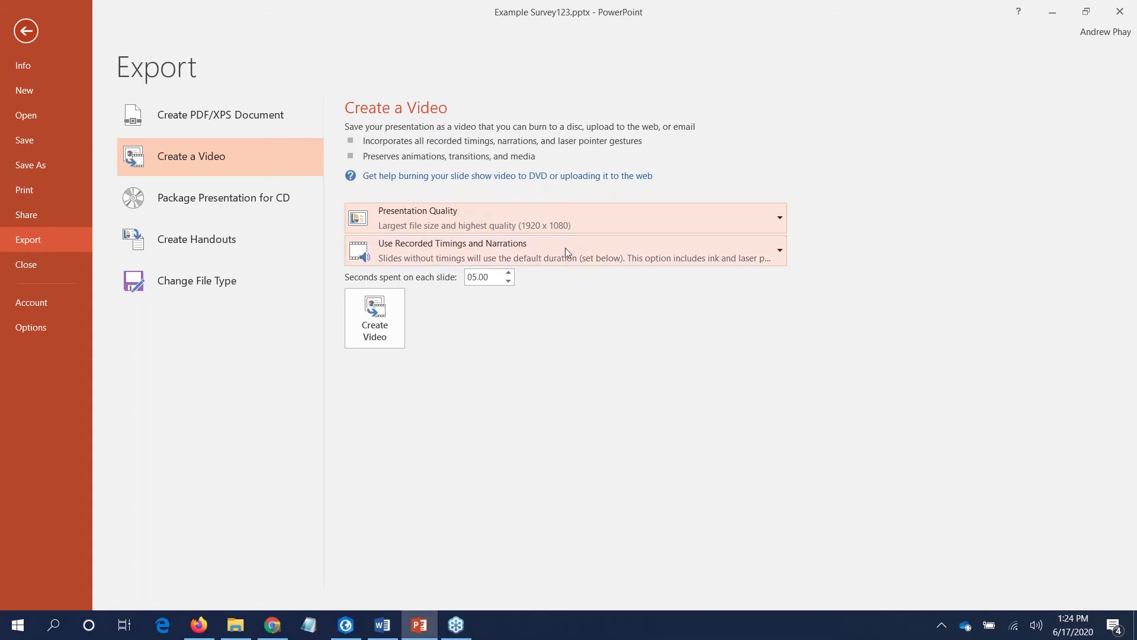
left_click(444, 257)
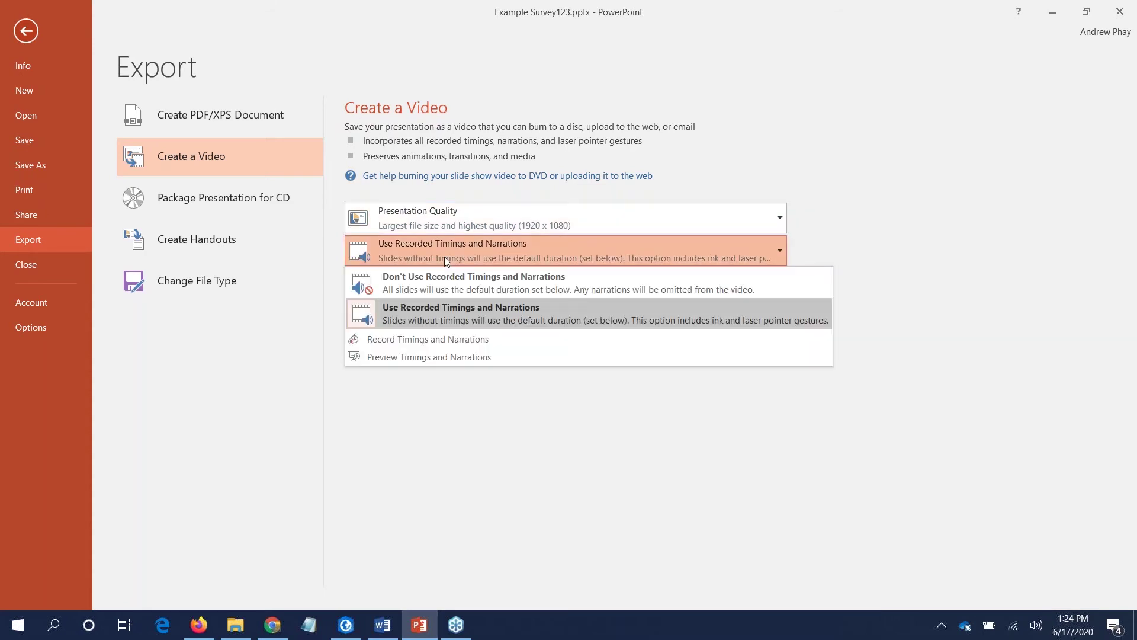
left_click(444, 257)
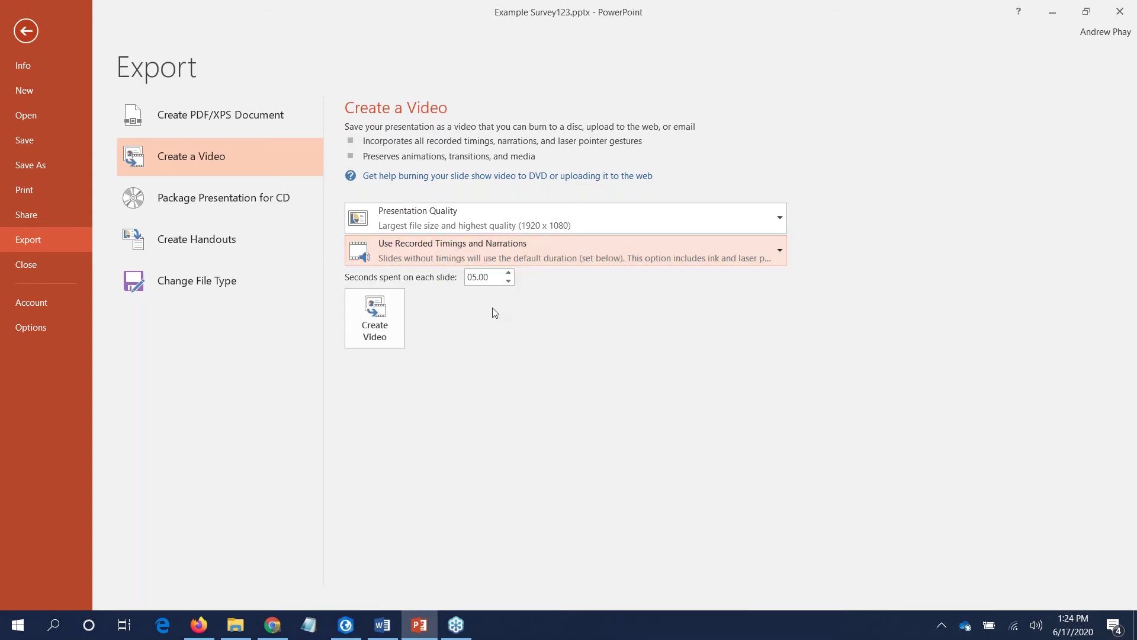
Step: Create the video and save it as Example Survey123.mp4 in MPEG-4 format in the PowerPoint folder
left_click(383, 327)
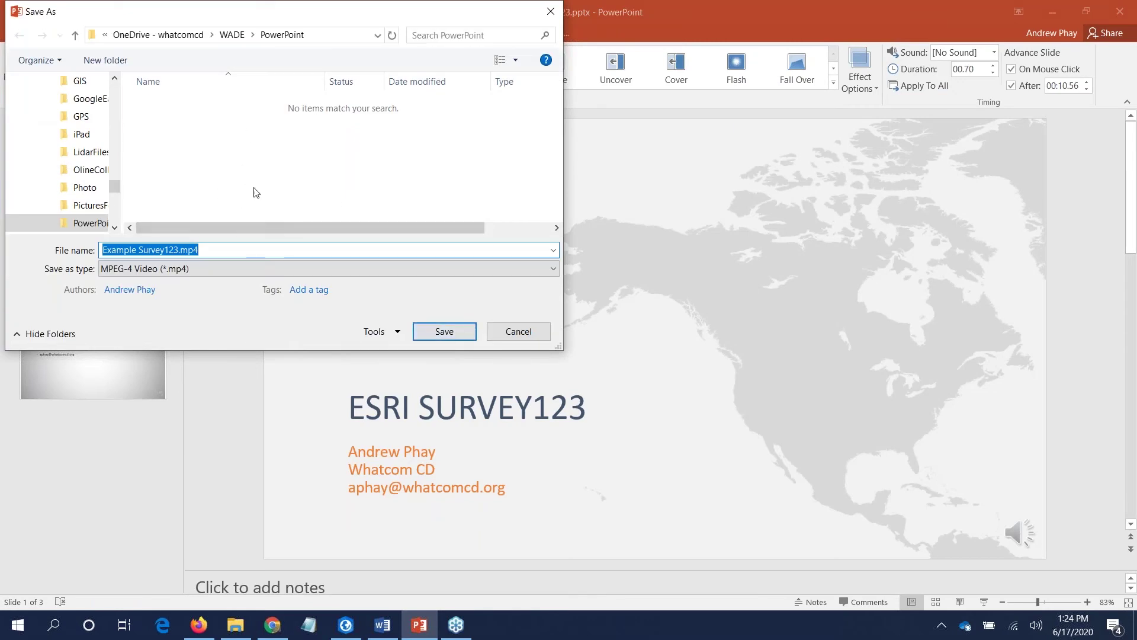
left_click(215, 269)
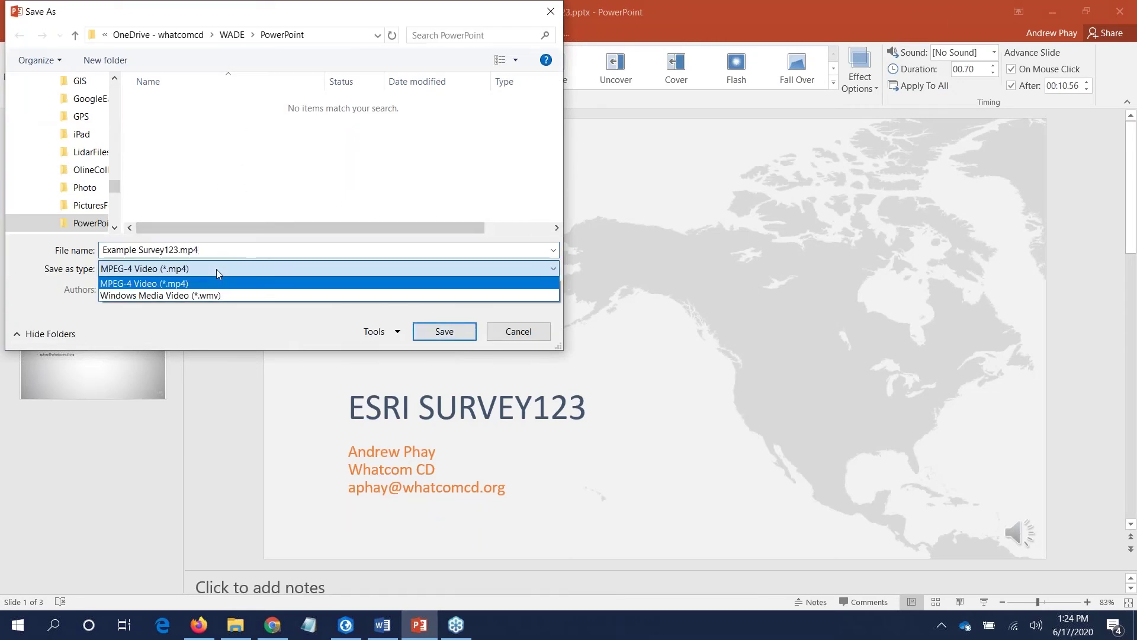
left_click(242, 253)
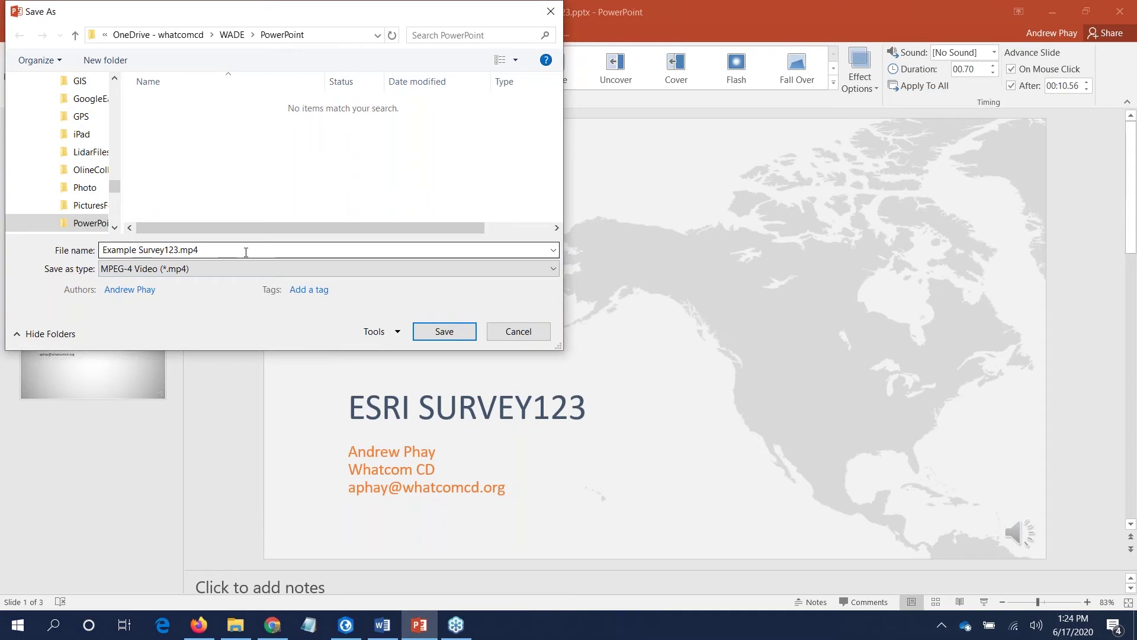
left_click(463, 335)
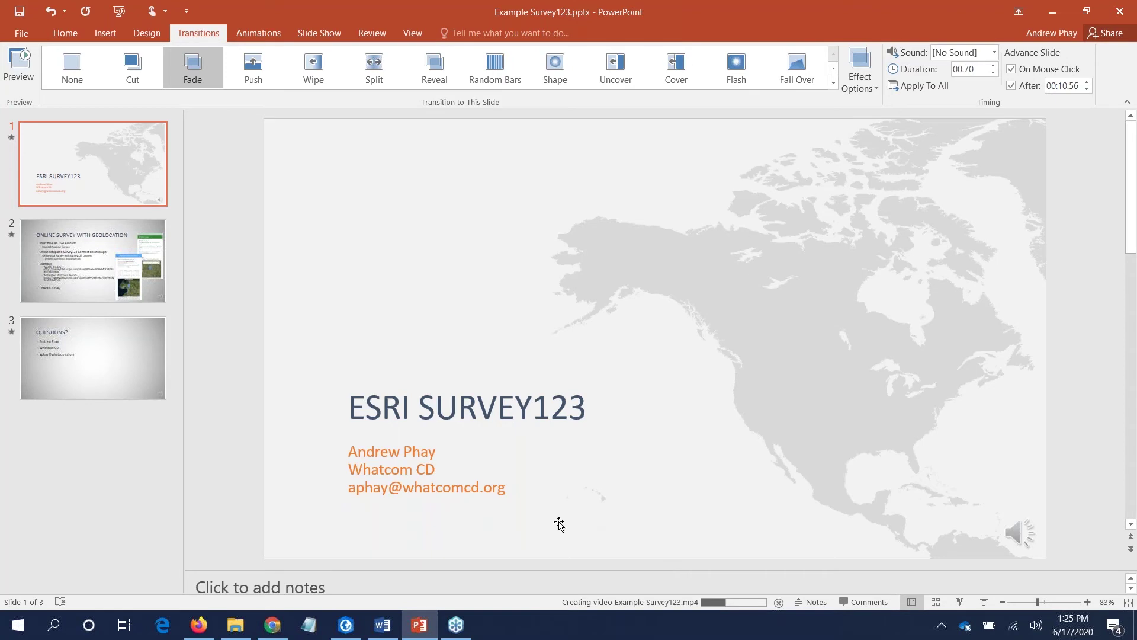
Step: Switch to File Explorer and inspect the original and narrated presentation files alongside the exported video in the PowerPoint folder
left_click(244, 633)
left_click(281, 240)
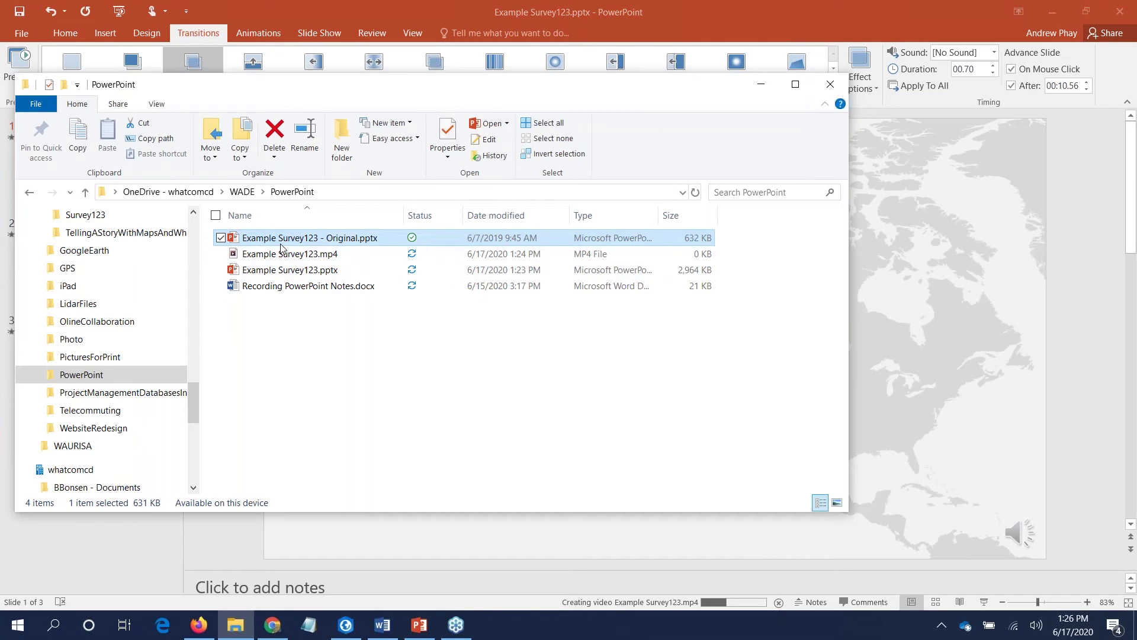
left_click(292, 271)
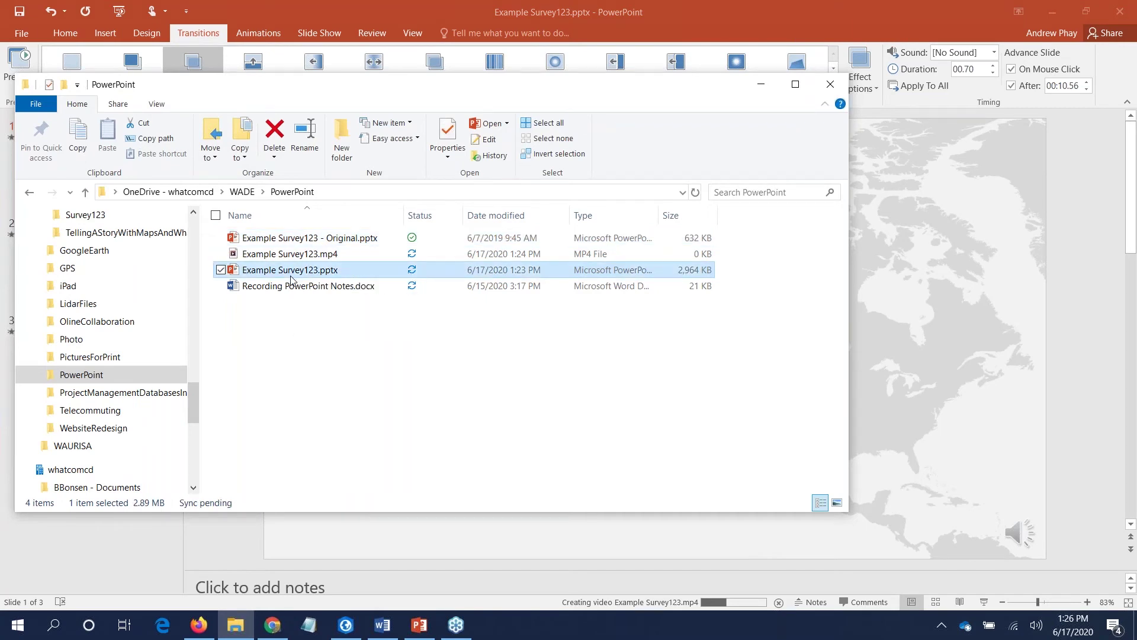
Step: Compare the sizes of Example Survey123 - Original.pptx and Example Survey123.pptx, then return to the presentation in PowerPoint
left_click(297, 243)
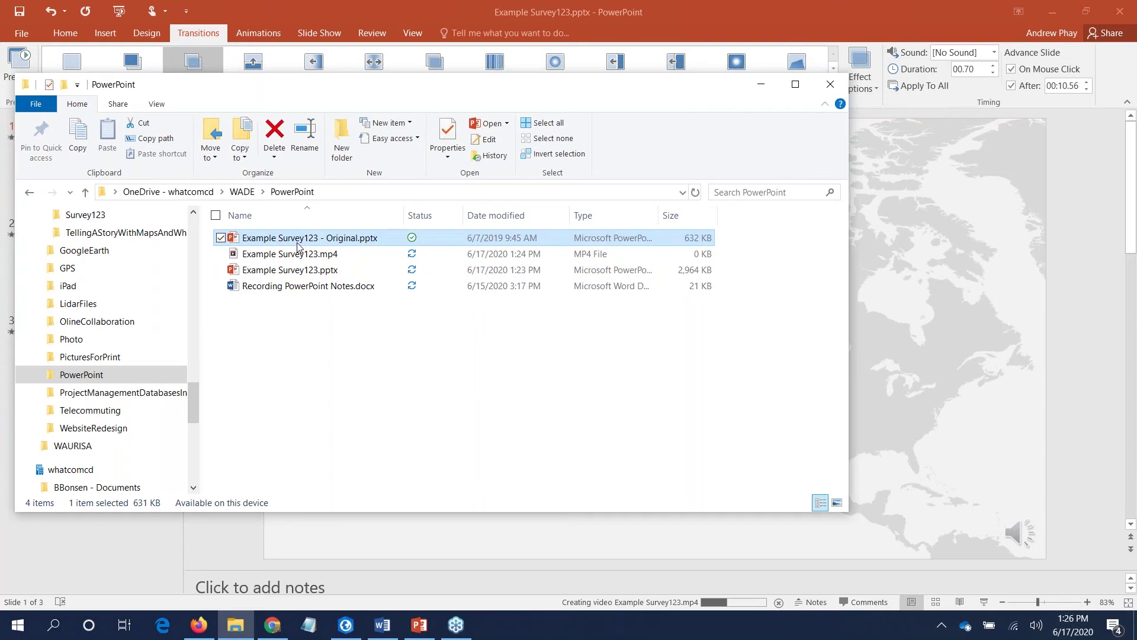
left_click(296, 270)
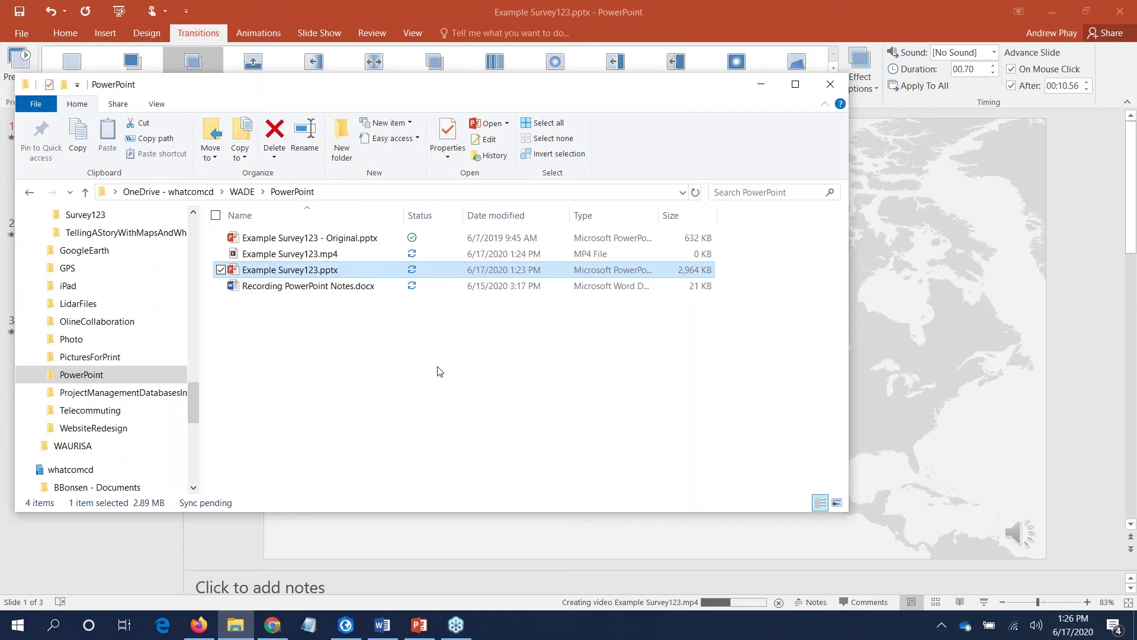
left_click(762, 85)
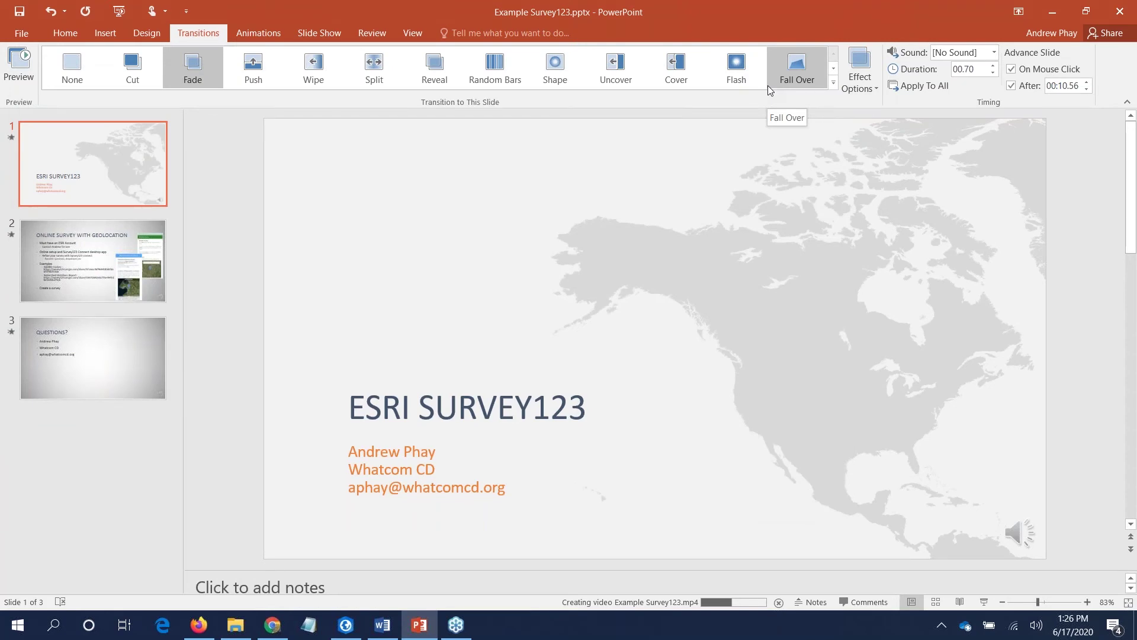
left_click(22, 35)
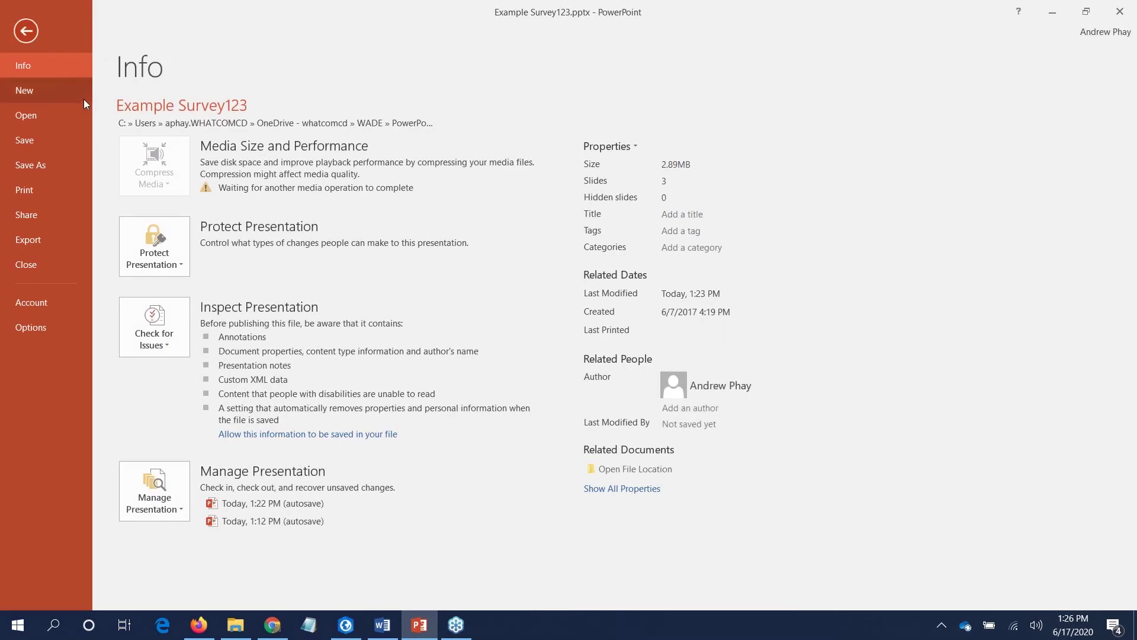
left_click(40, 163)
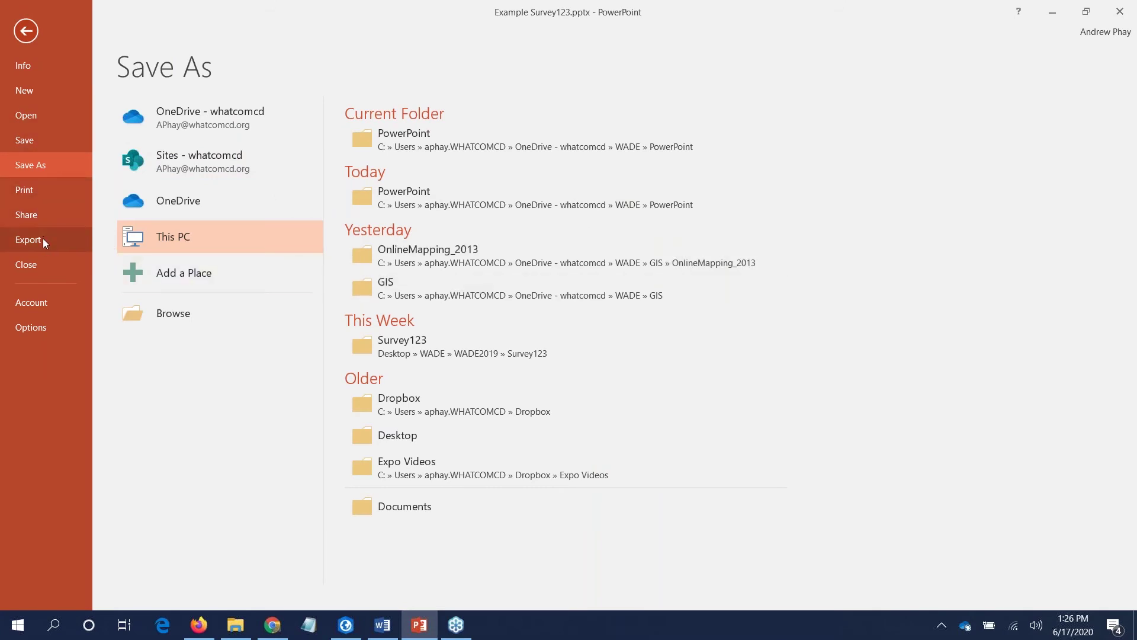
left_click(439, 140)
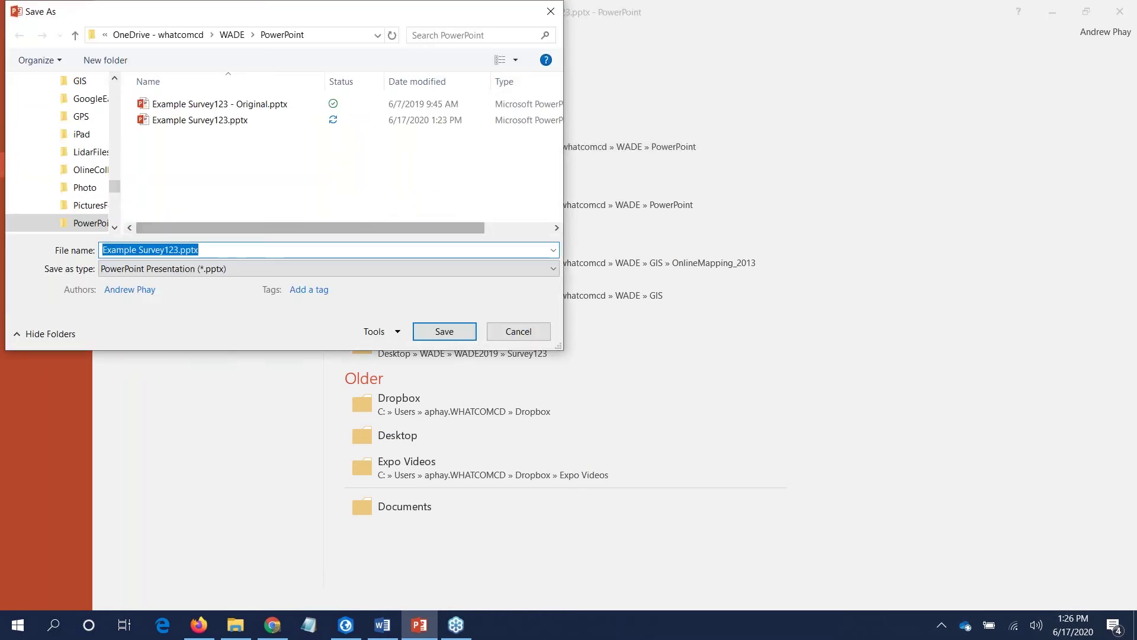
left_click(214, 269)
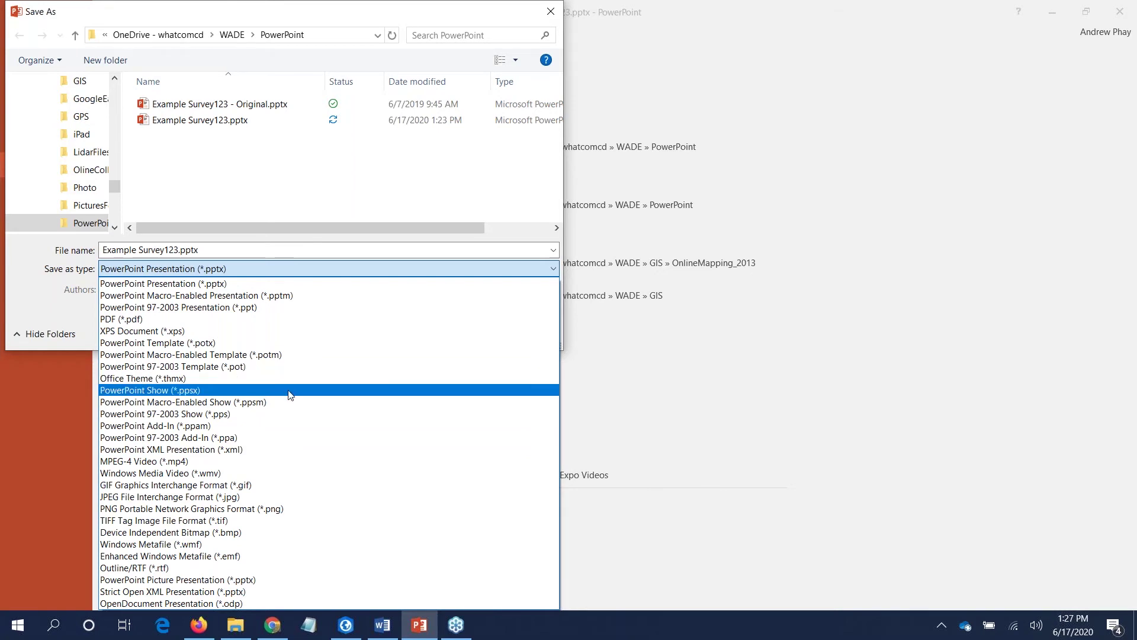
left_click(181, 394)
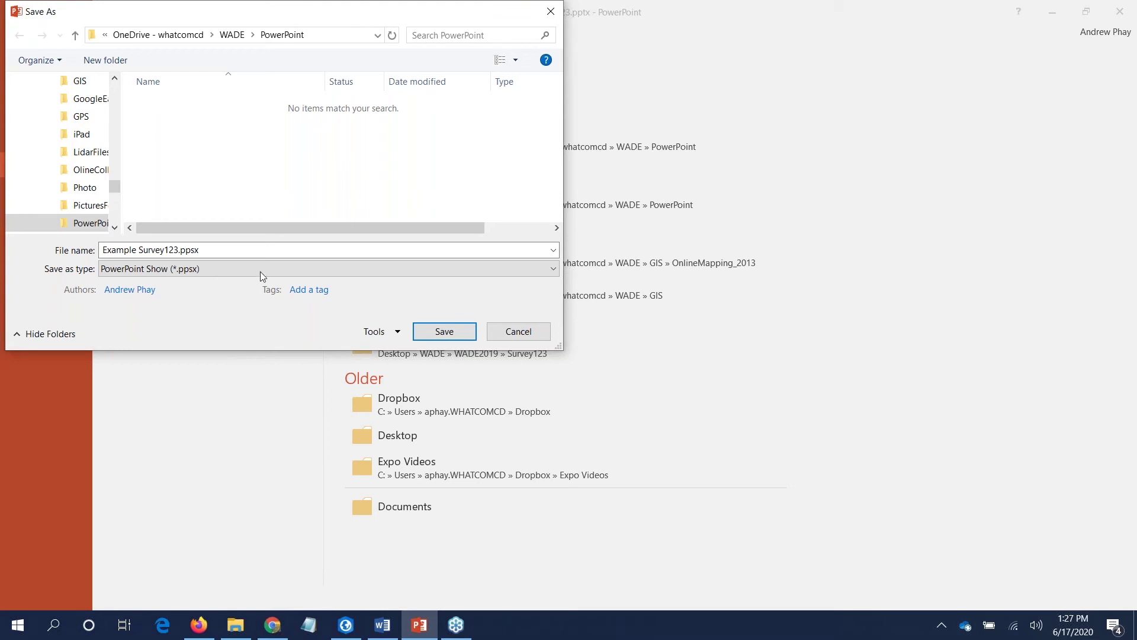
left_click(508, 336)
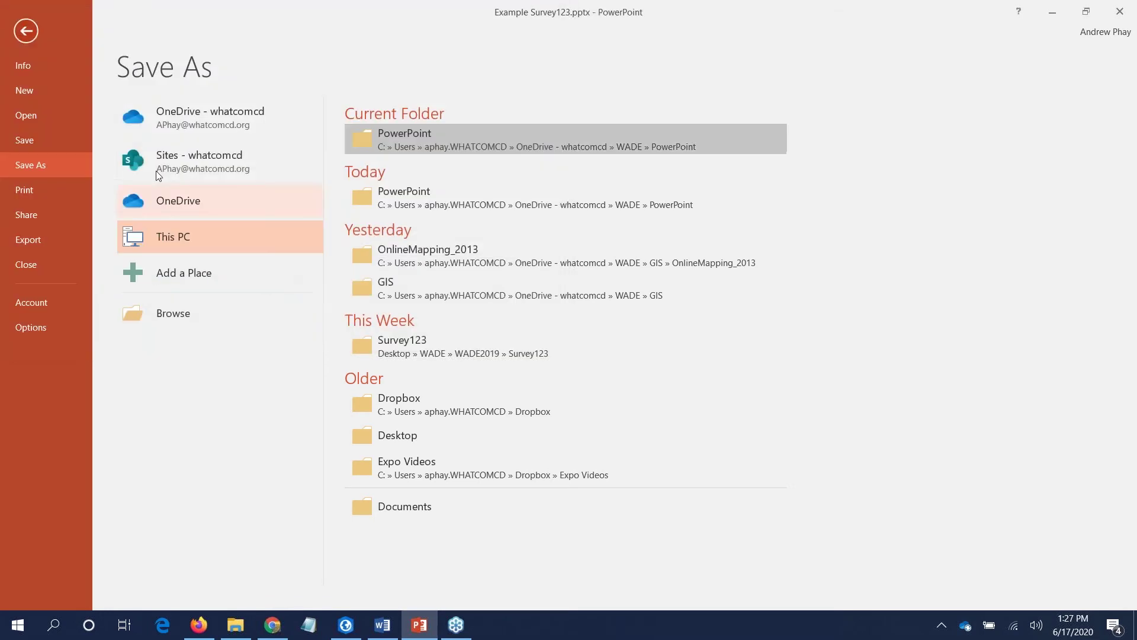
left_click(20, 31)
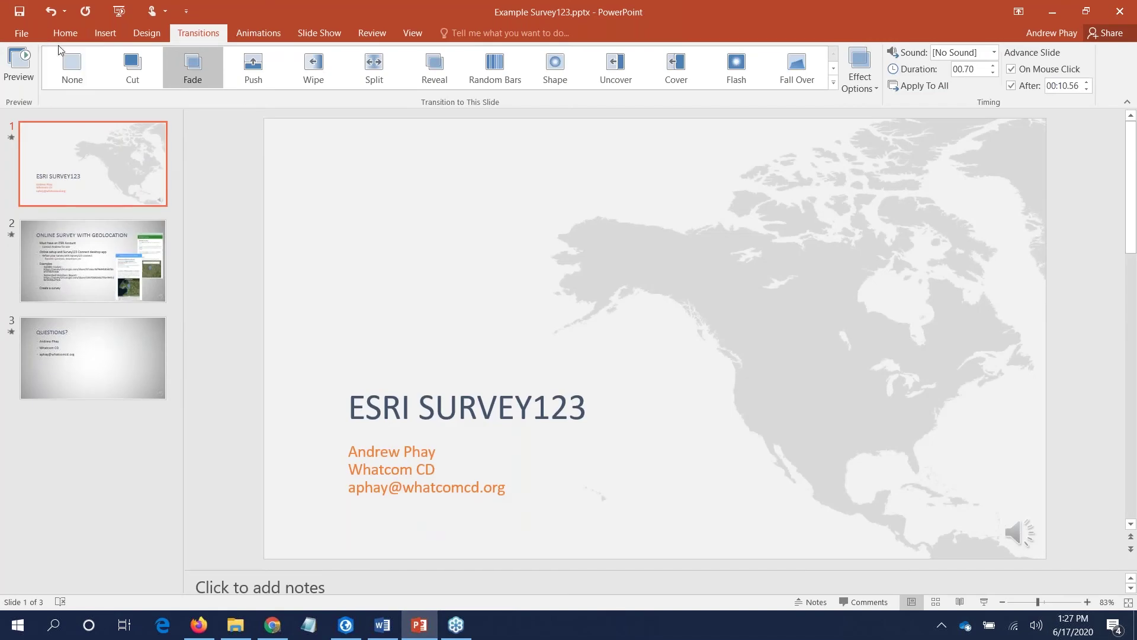
Step: Save the presentation as Example Survey123.ppsx in PowerPoint Show format in the current PowerPoint folder, and close it
left_click(25, 33)
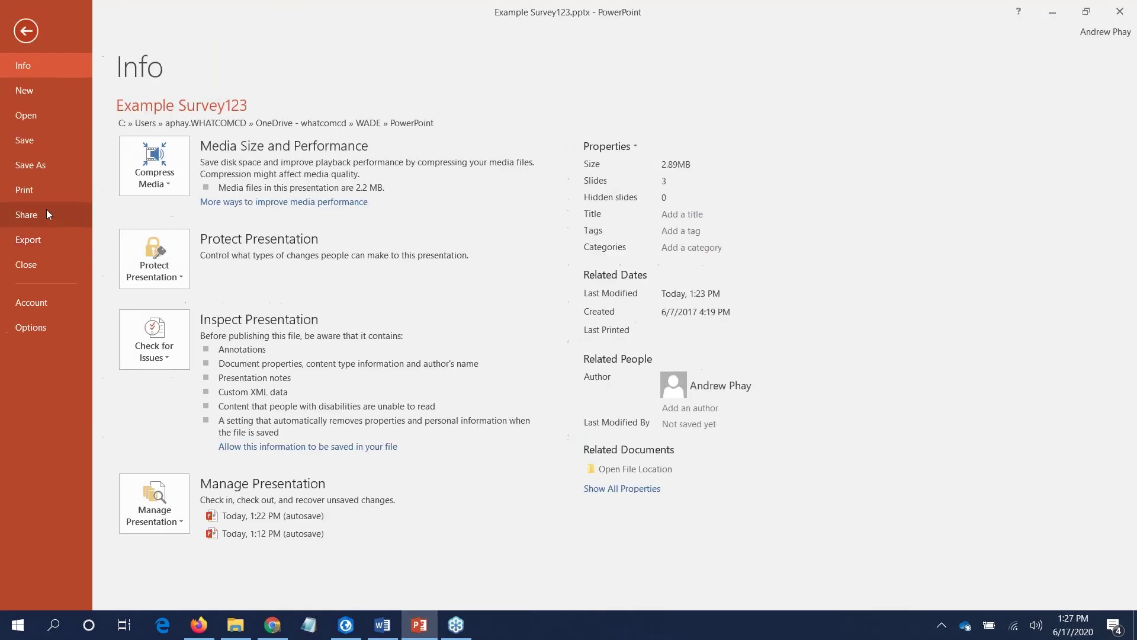
left_click(35, 166)
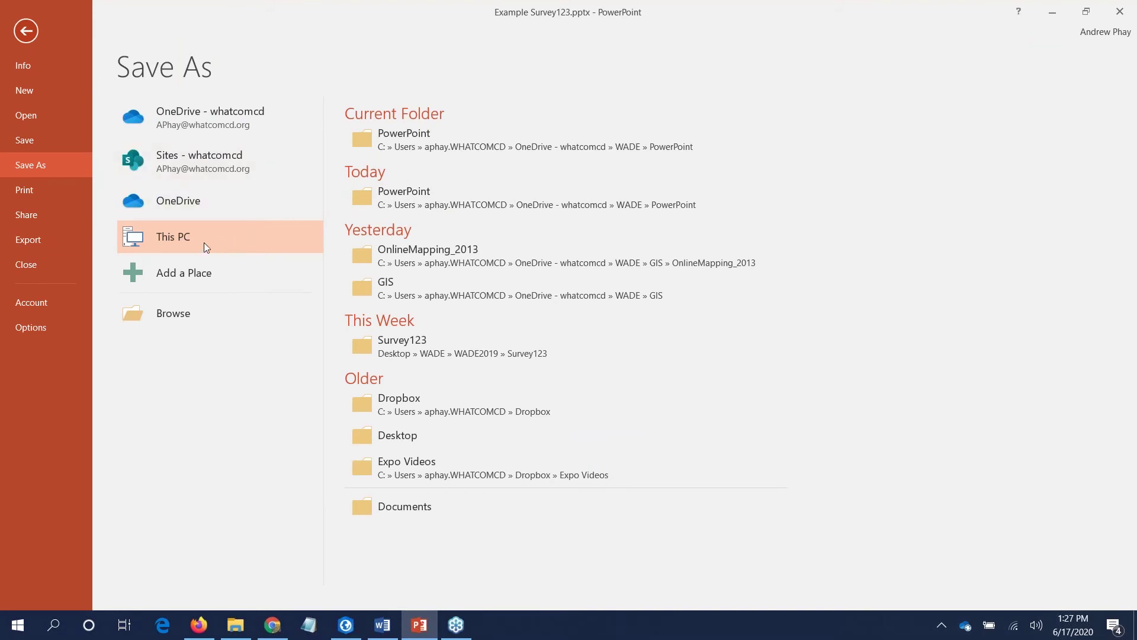
left_click(398, 148)
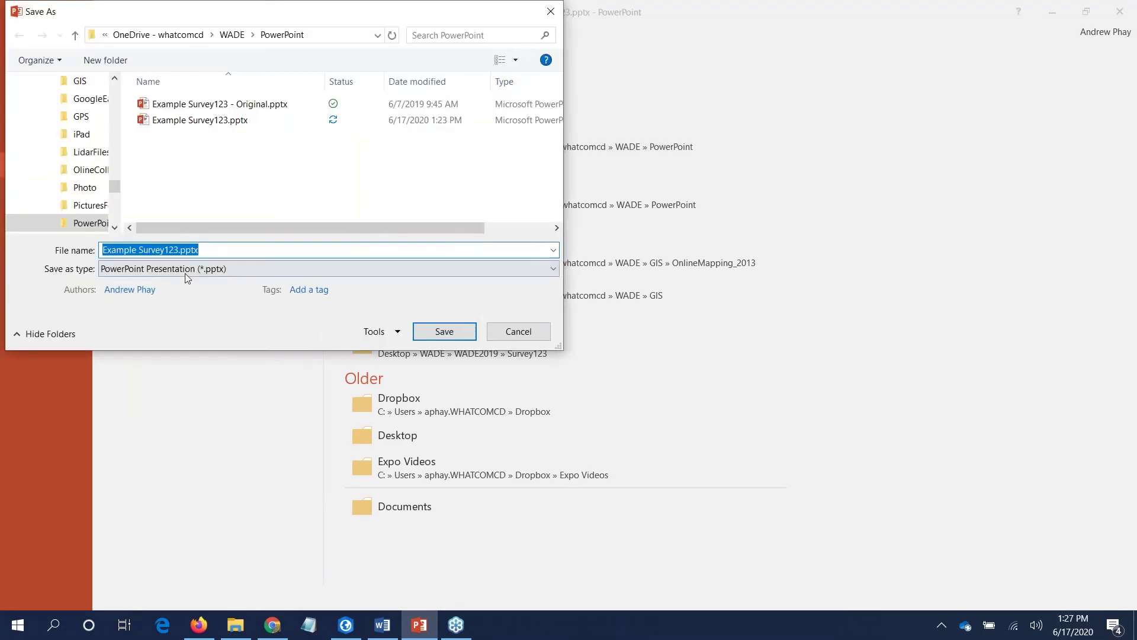
left_click(208, 269)
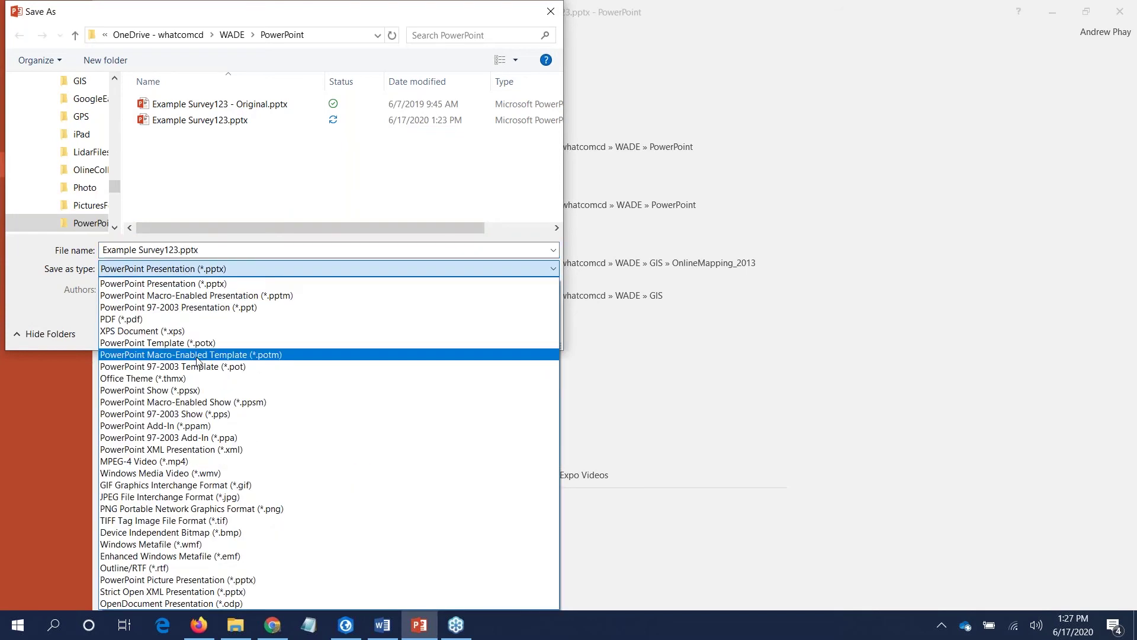
left_click(199, 390)
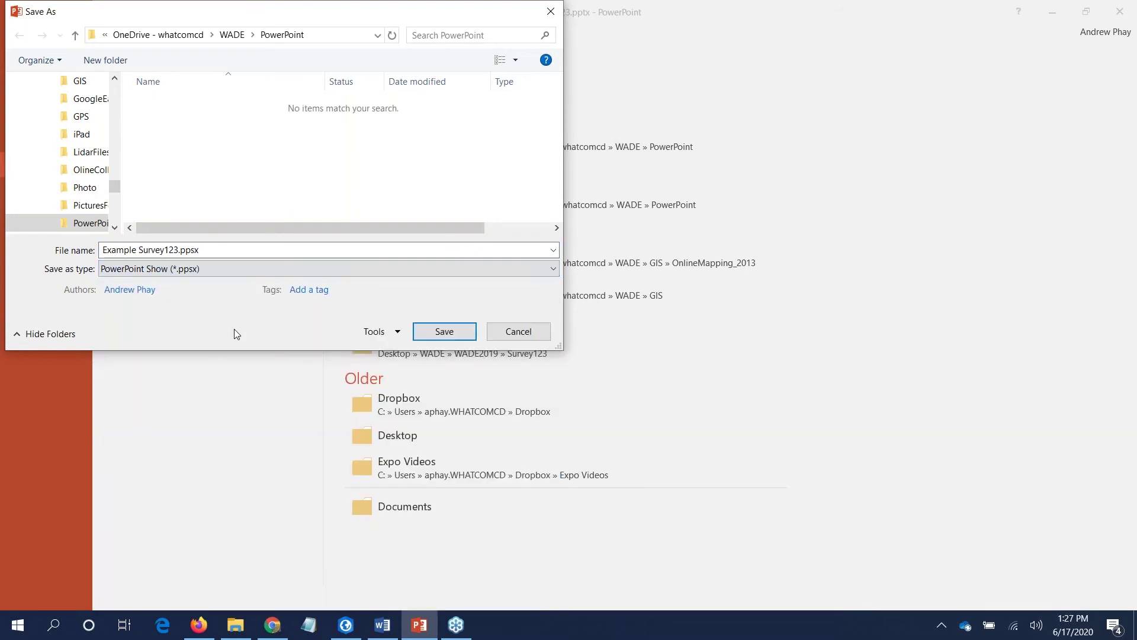
left_click(438, 333)
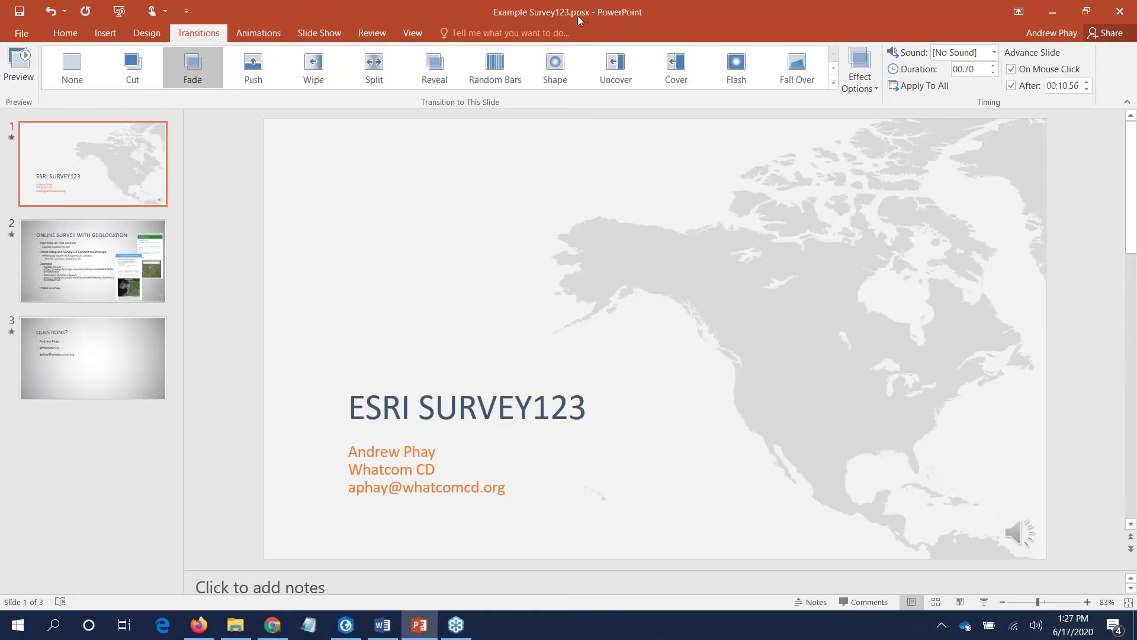
left_click(1126, 23)
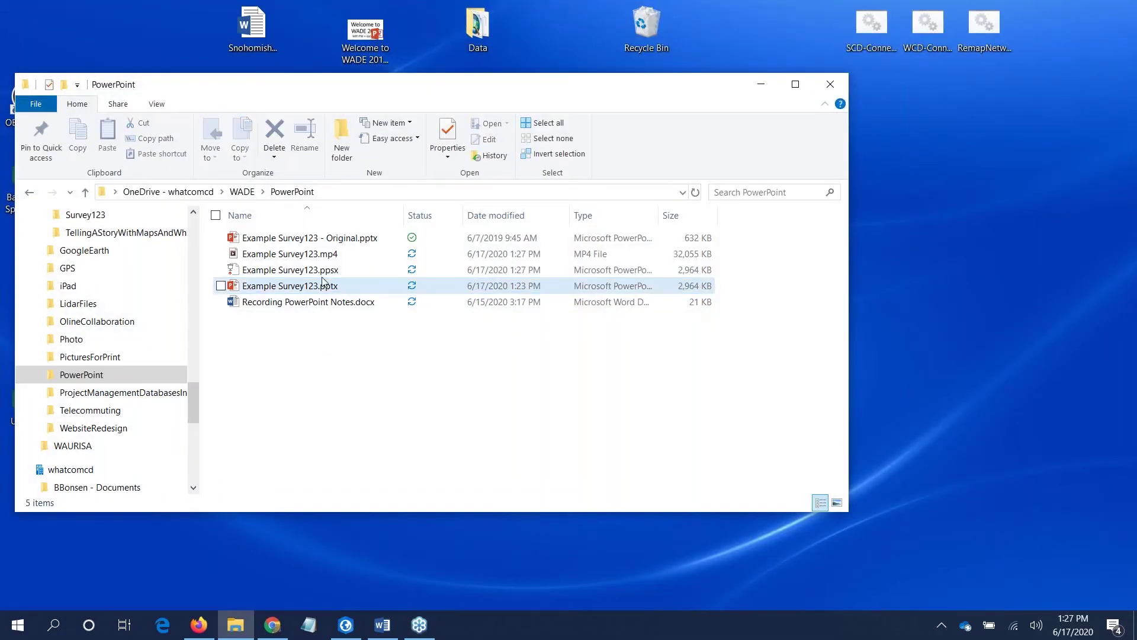
Step: Play Example Survey123.ppsx from its folder, jump to slide 2 from the slide overview, and end the show
left_click(320, 273)
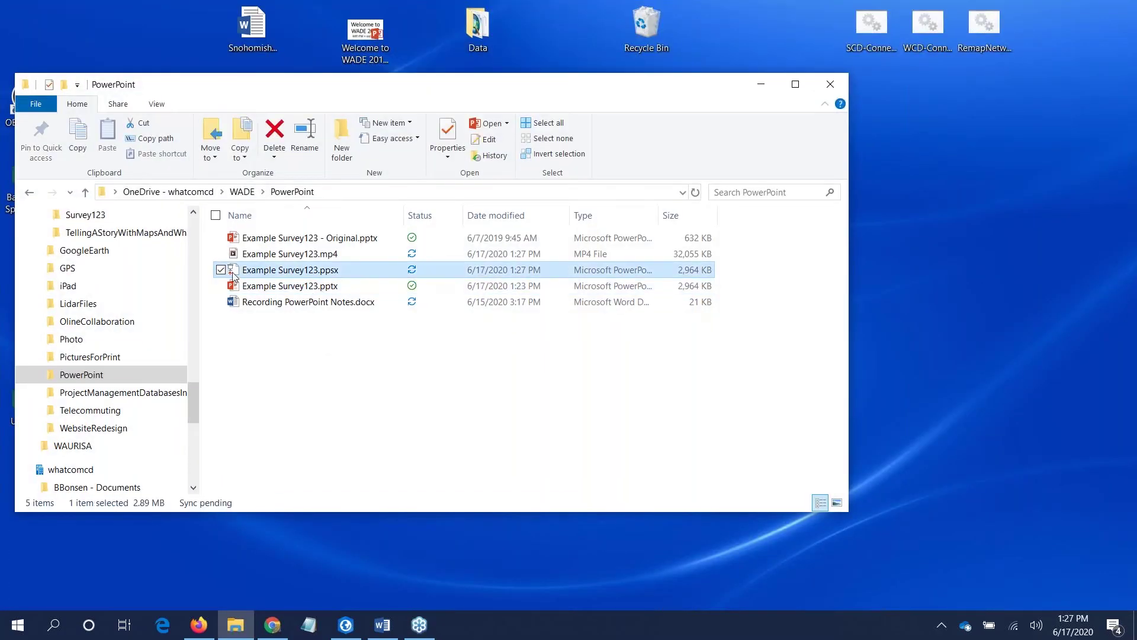
double_click(264, 273)
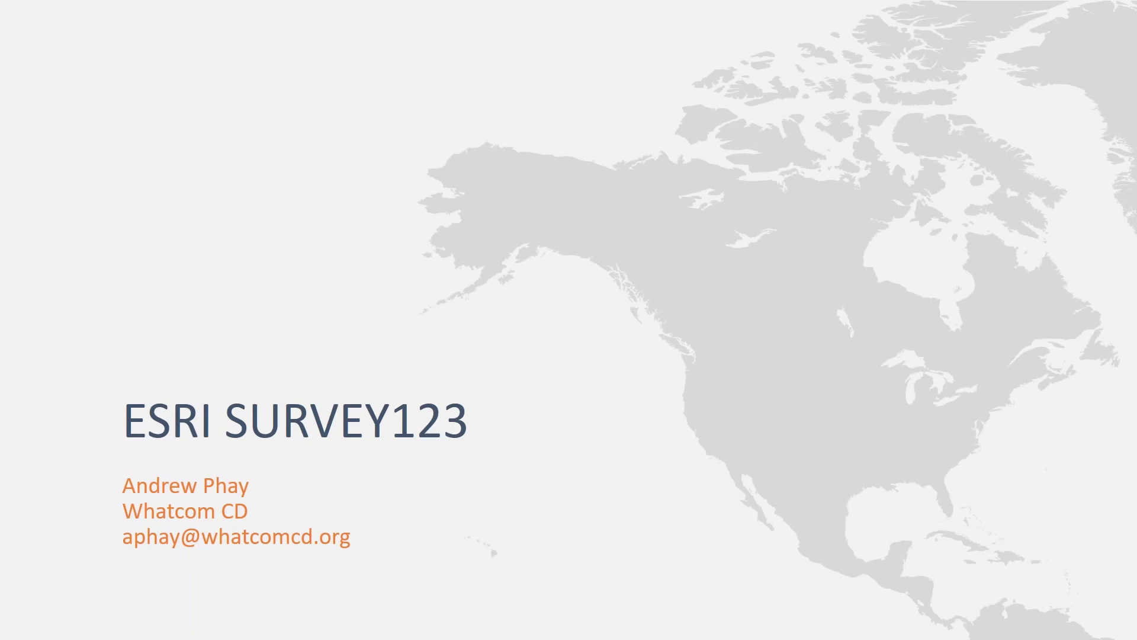
key("Escape")
left_click(97, 627)
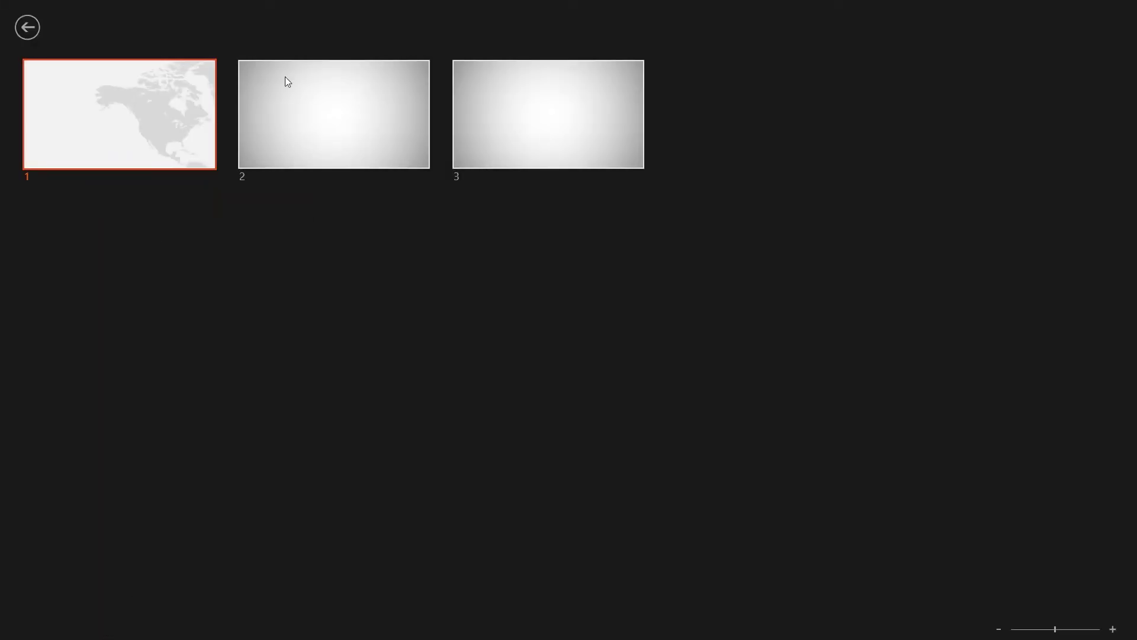
left_click(364, 112)
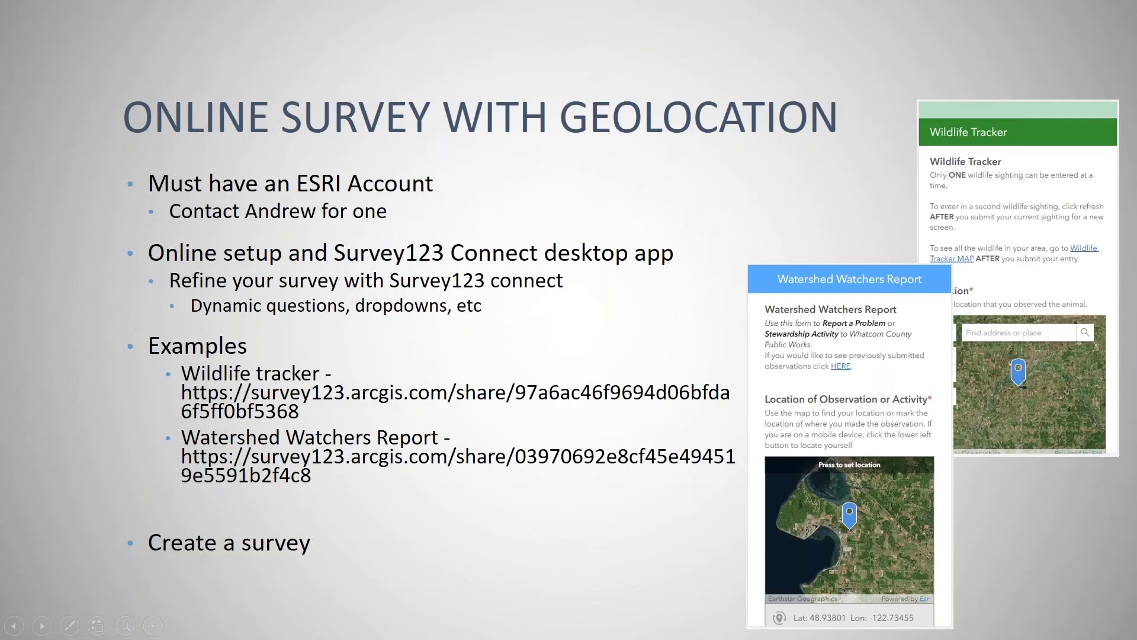
left_click(97, 626)
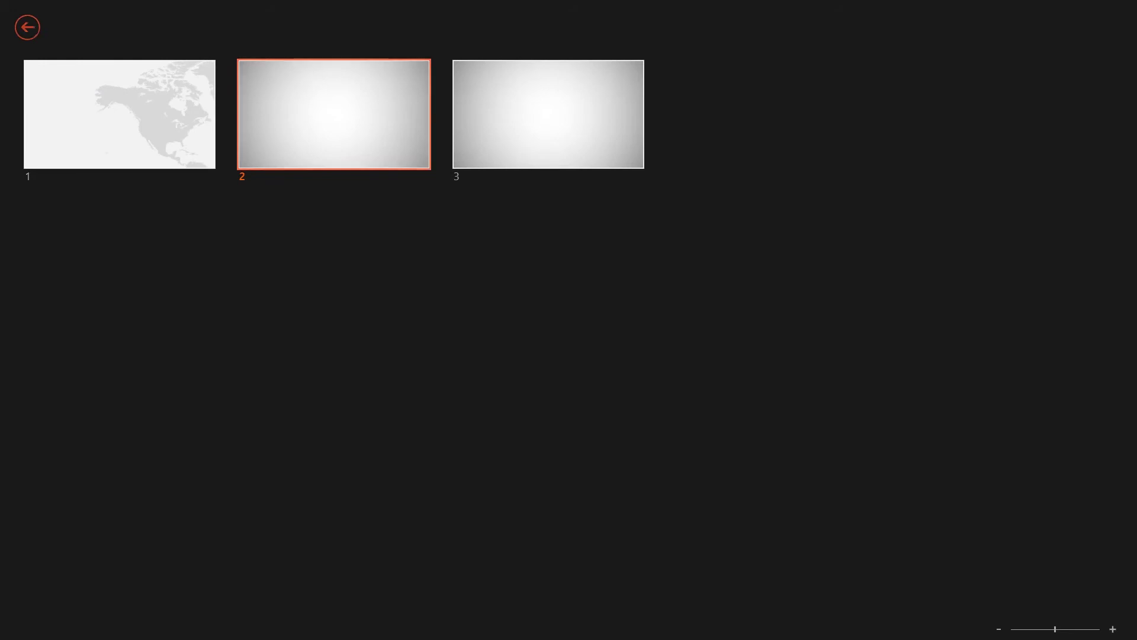
left_click(33, 27)
key("Escape")
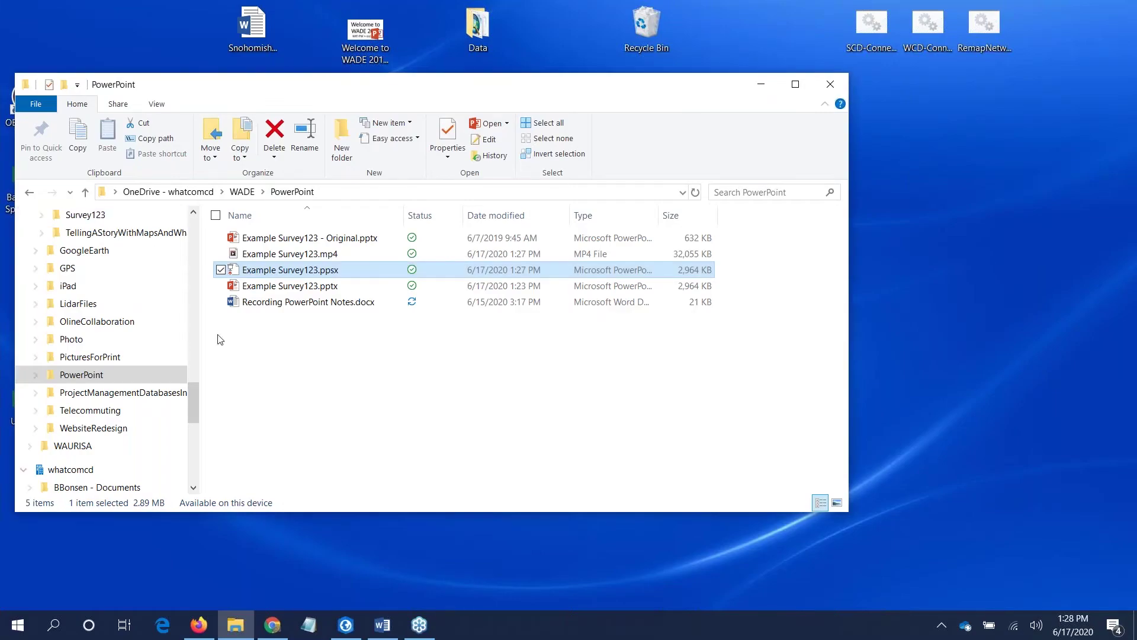
Step: Play Example Survey123.mp4, skip ahead to the Online Survey with Geolocation slide, and close the video player
left_click(286, 257)
double_click(285, 259)
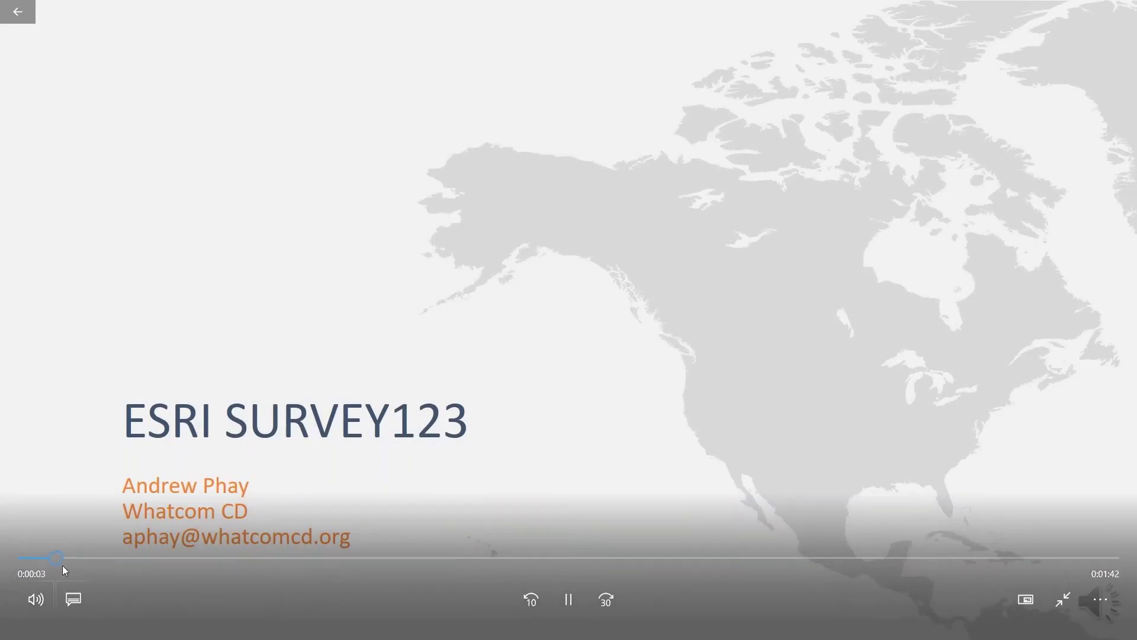
left_click_drag(62, 561, 451, 558)
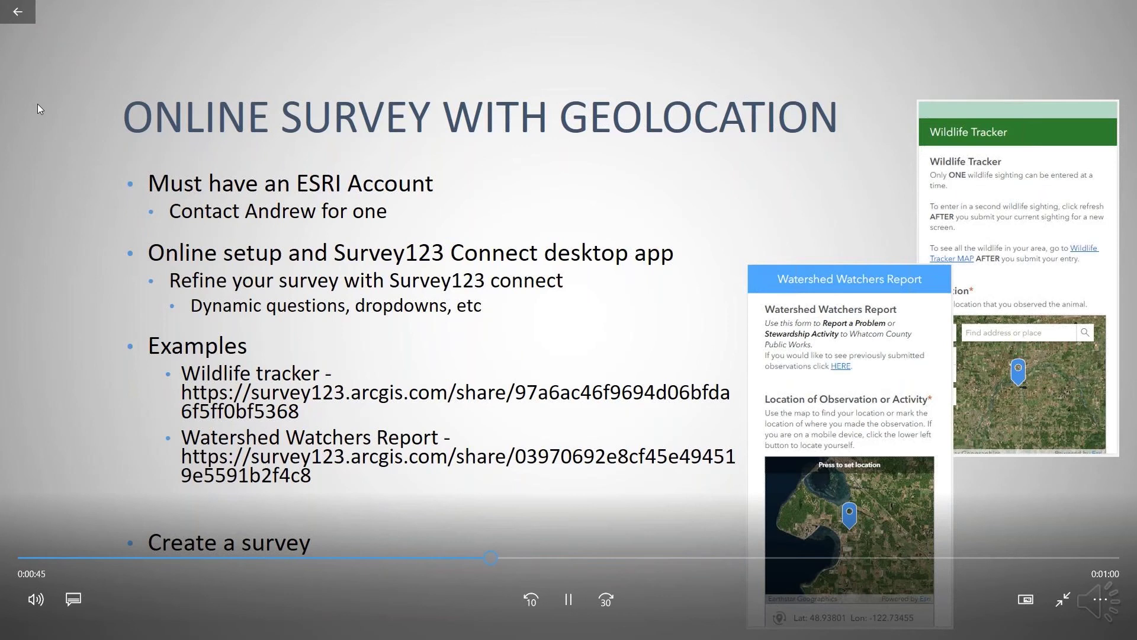
left_click(21, 10)
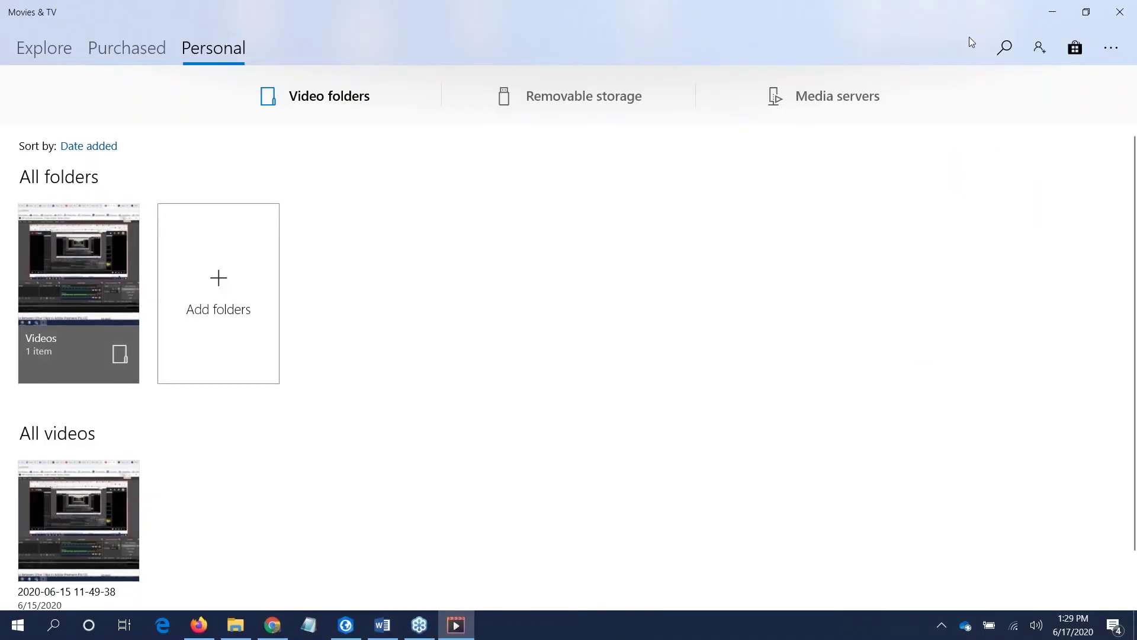
left_click(1122, 9)
left_click(393, 402)
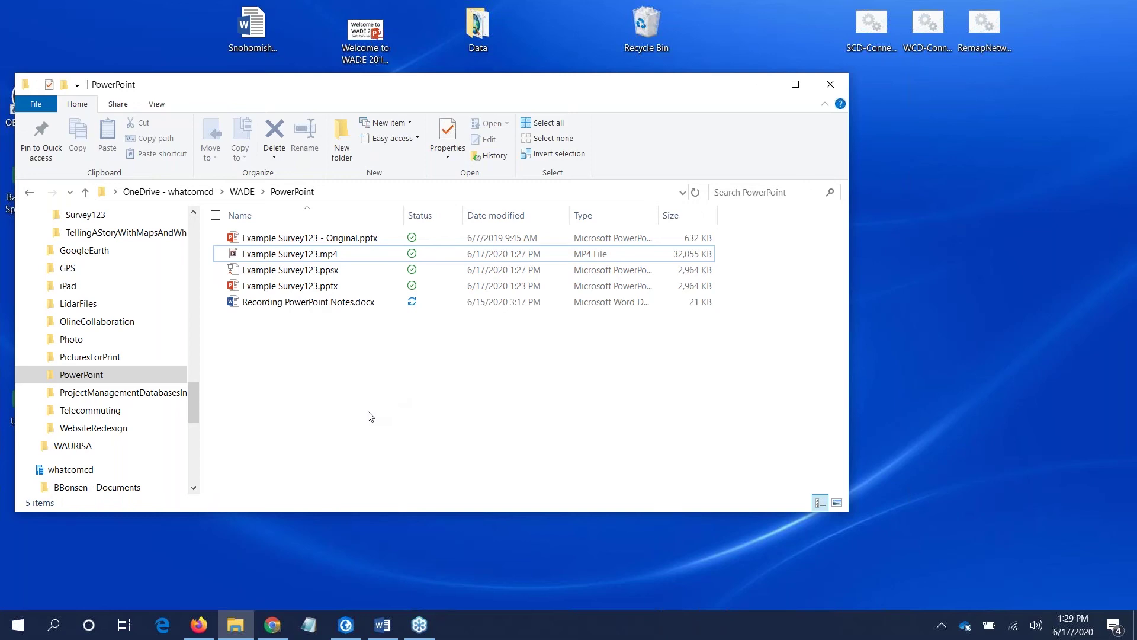
Step: Open Example Survey123.pptx from the PowerPoint folder and maximize its window
left_click(325, 288)
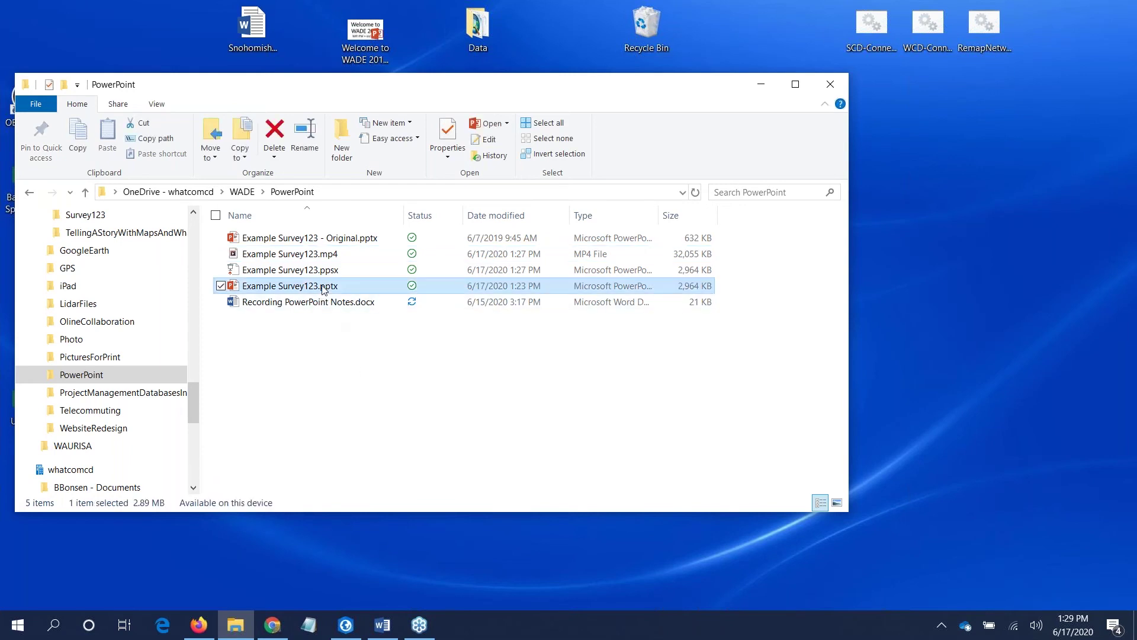
double_click(324, 288)
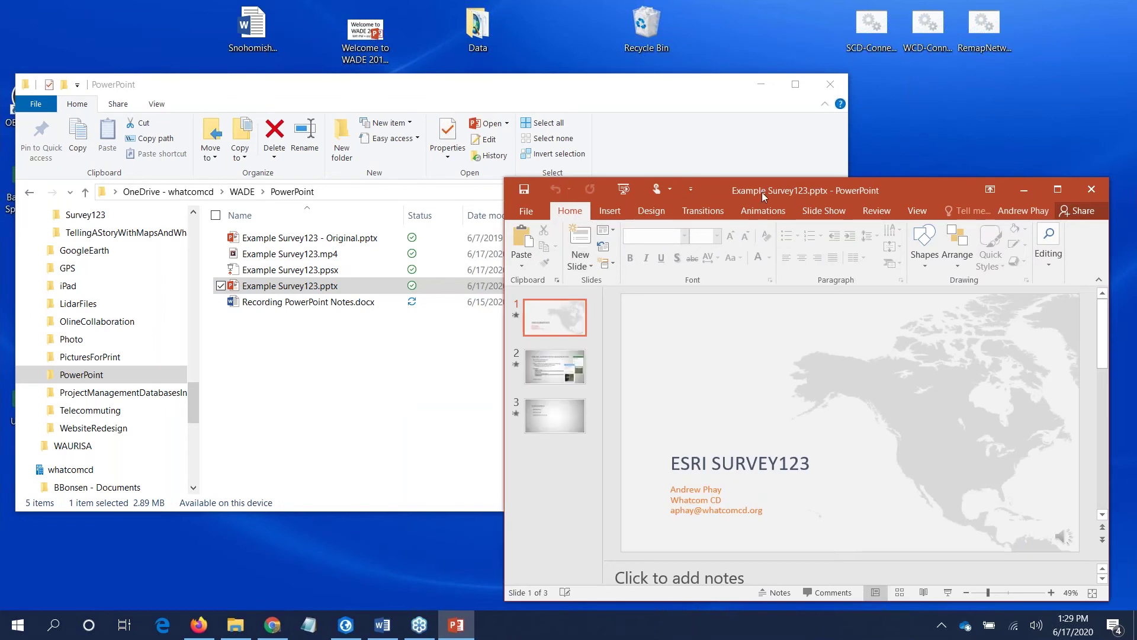
left_click(1058, 189)
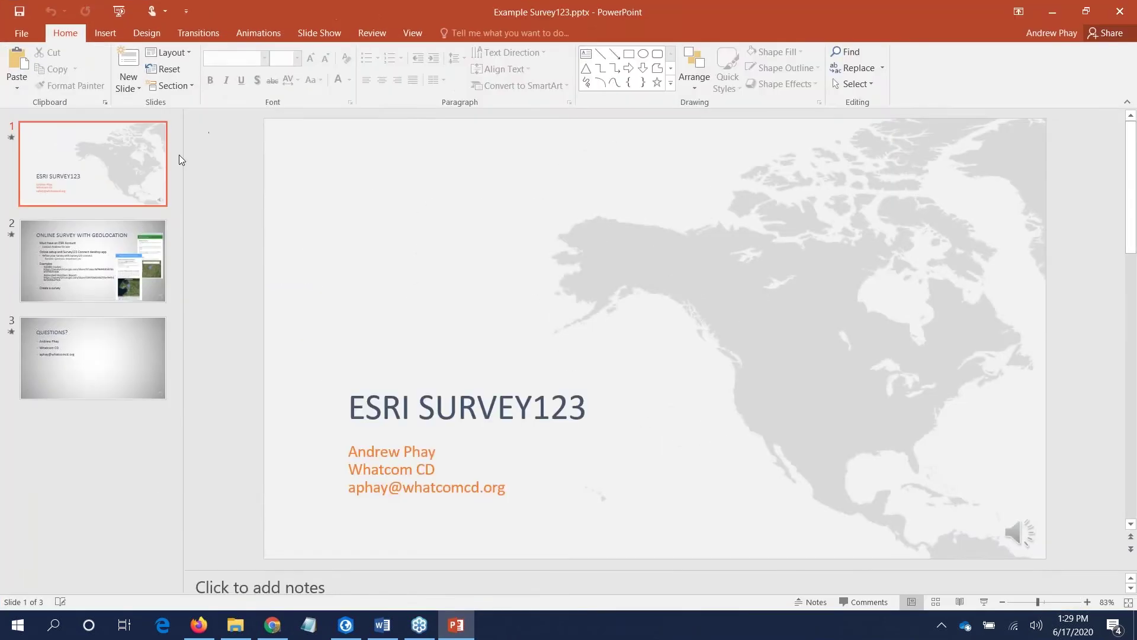
Step: Start inserting an online video on slide 3, the Questions slide
left_click(113, 355)
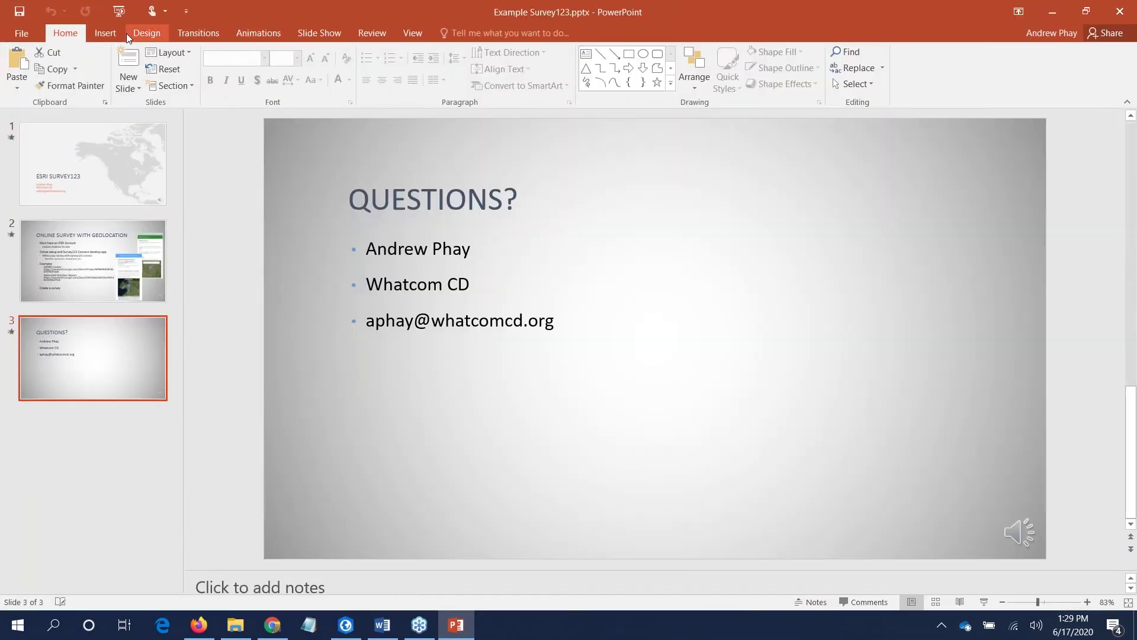
left_click(106, 33)
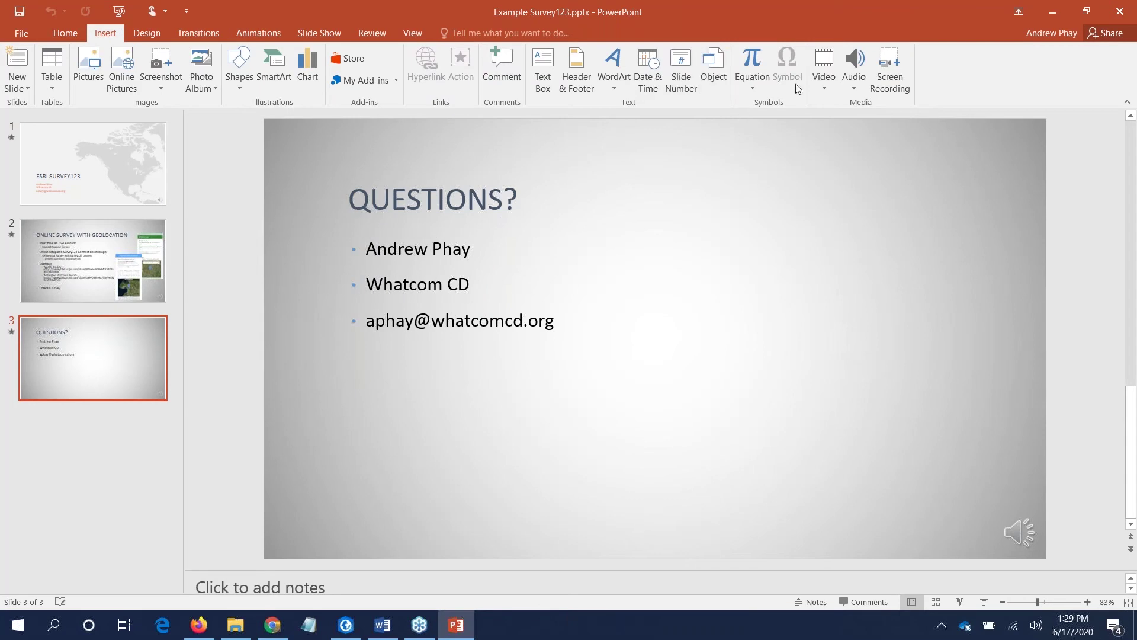
left_click(824, 71)
left_click(852, 105)
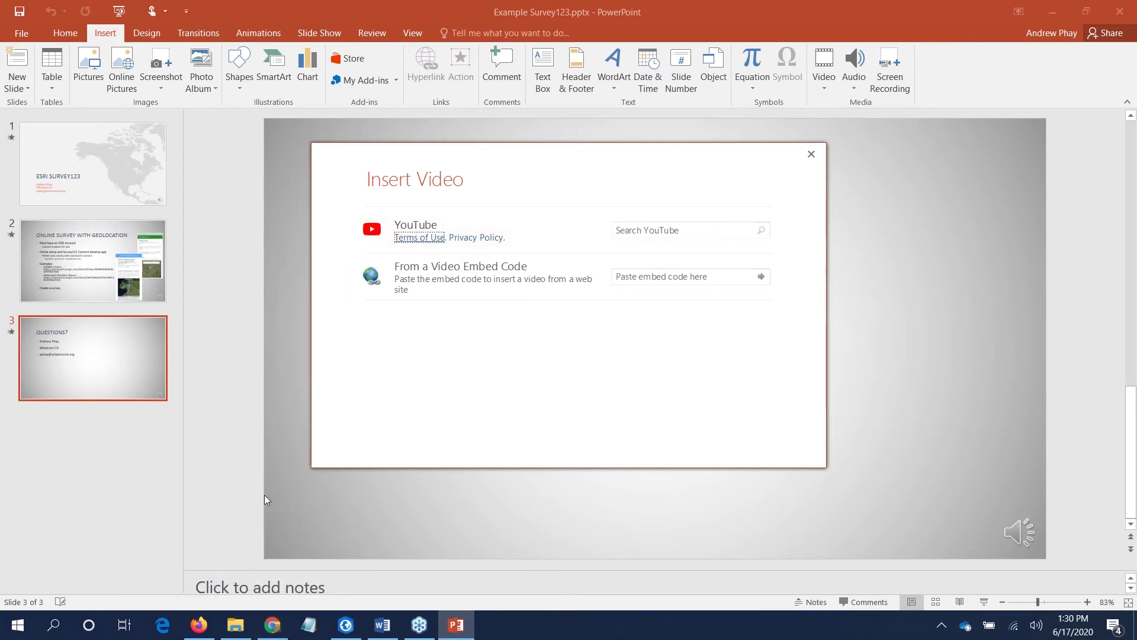
Step: Switch to Chrome, open the YouTube video A Conway Marriage Story - SNL, copy its link, and return to the YouTube home page
left_click(272, 625)
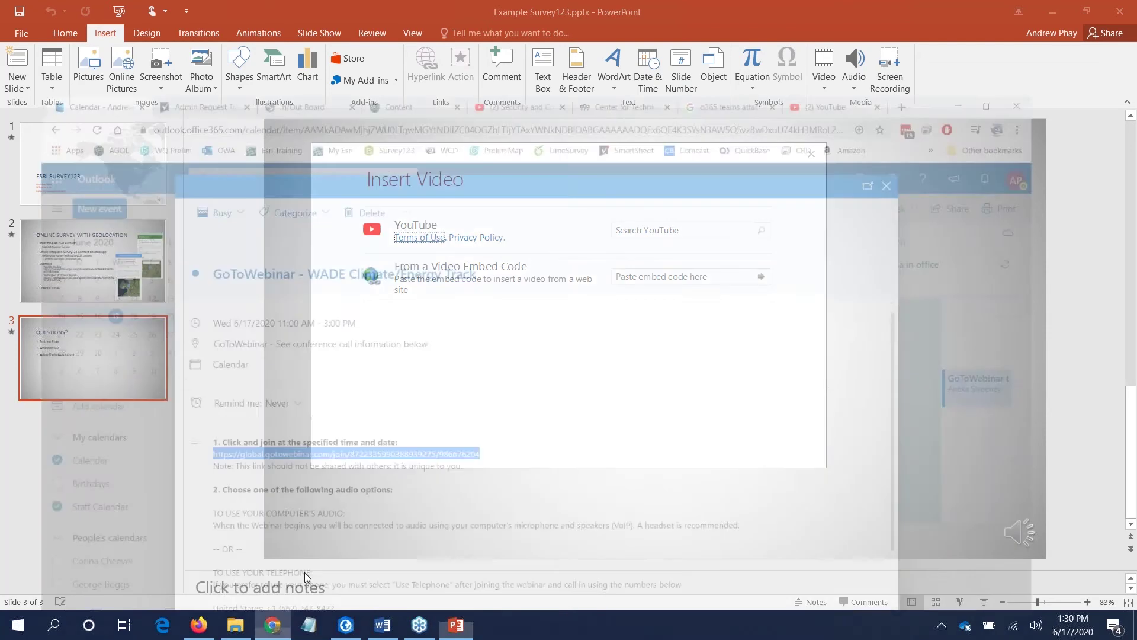
left_click(900, 12)
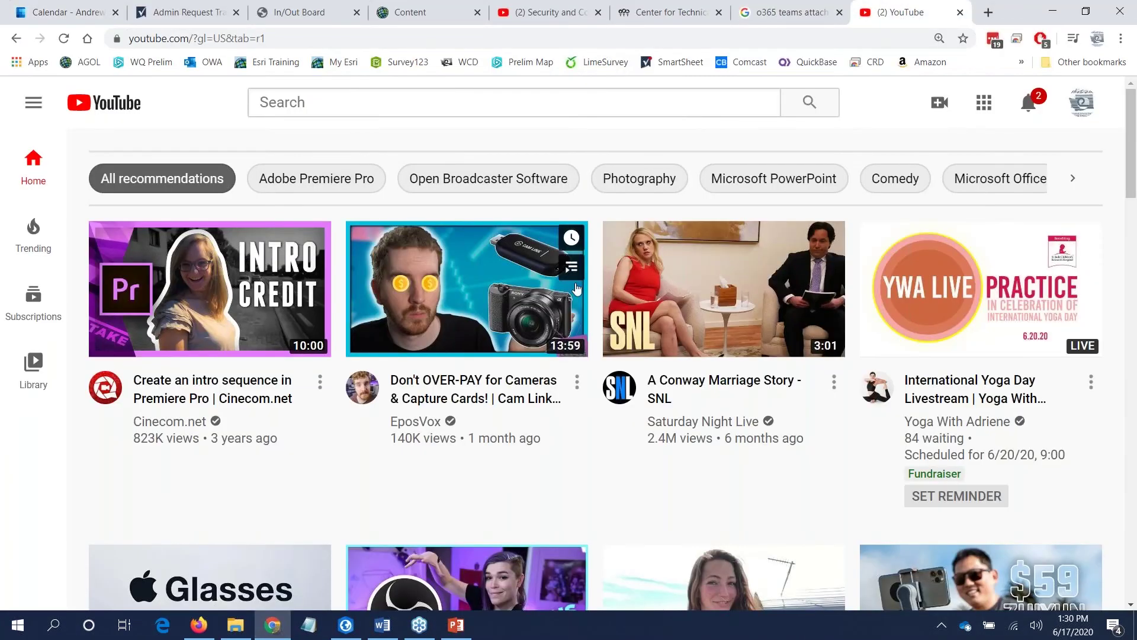
scroll(616, 361, "down", 4)
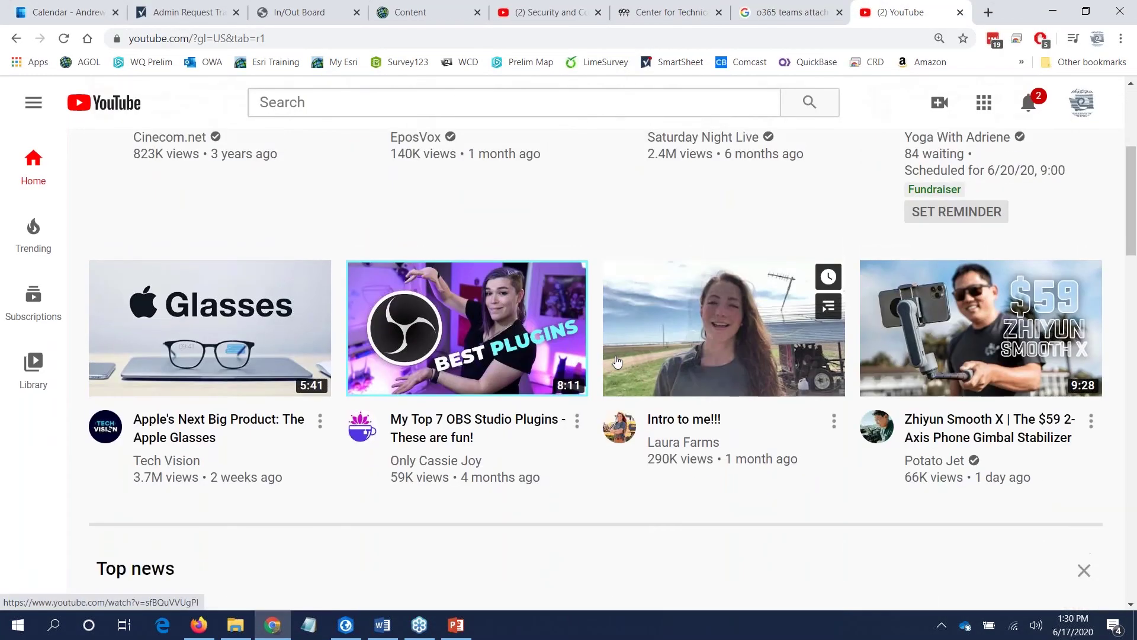
scroll(617, 361, "up", 4)
left_click(619, 349)
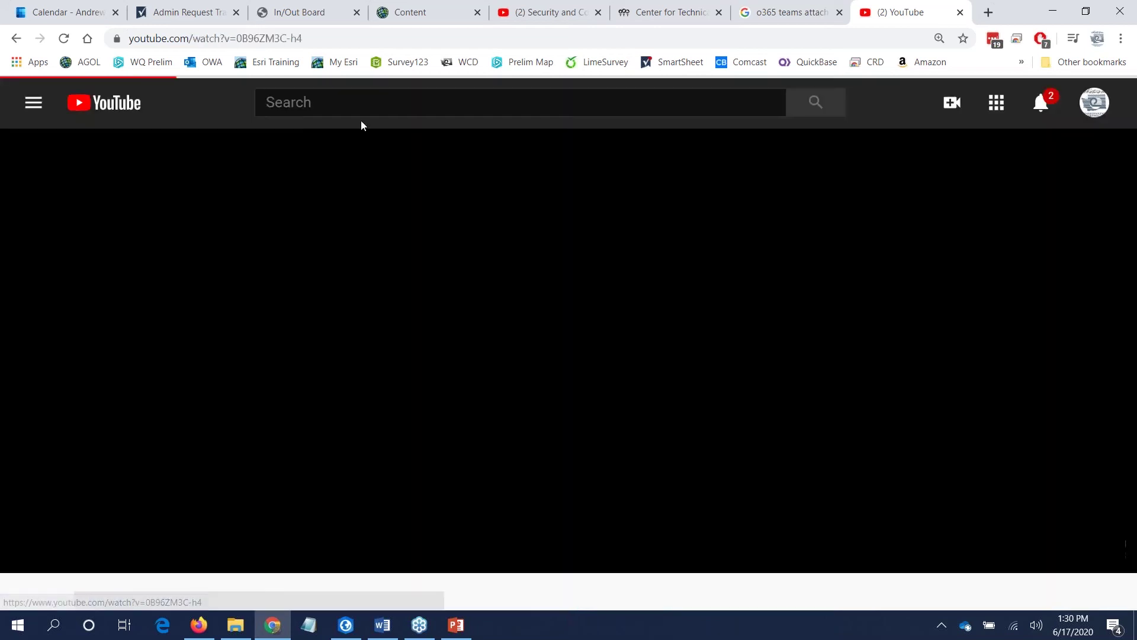
left_click(166, 39)
key("ctrl+c")
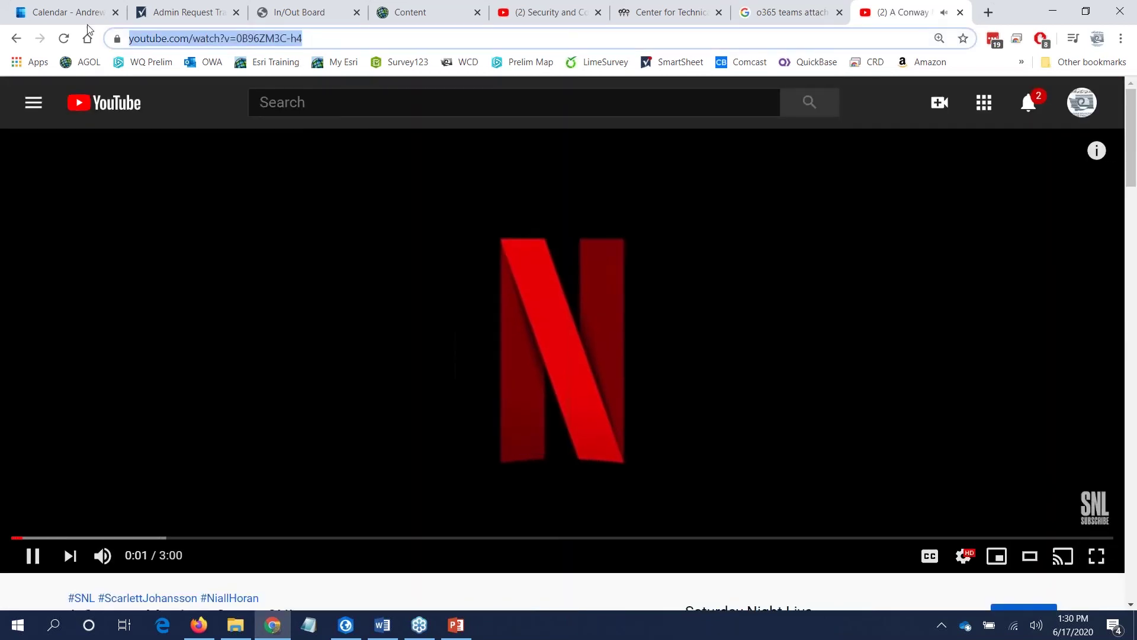
left_click(16, 38)
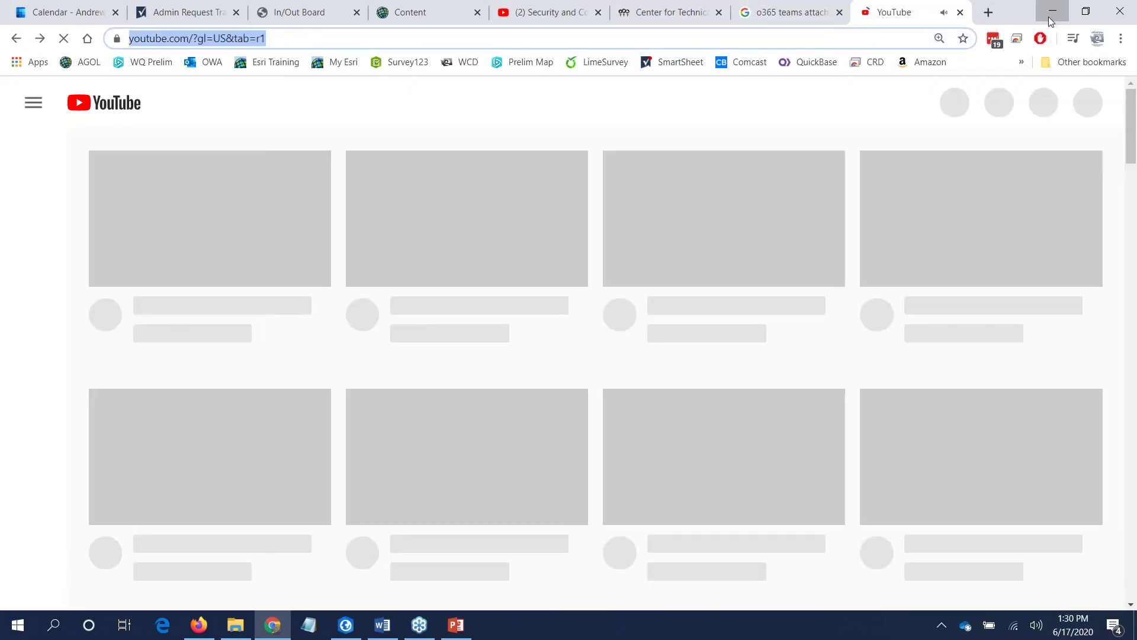
Step: Return to PowerPoint and paste the copied video link into the YouTube search of the Insert Video dialog
left_click(1053, 13)
left_click(681, 229)
key("ctrl+v")
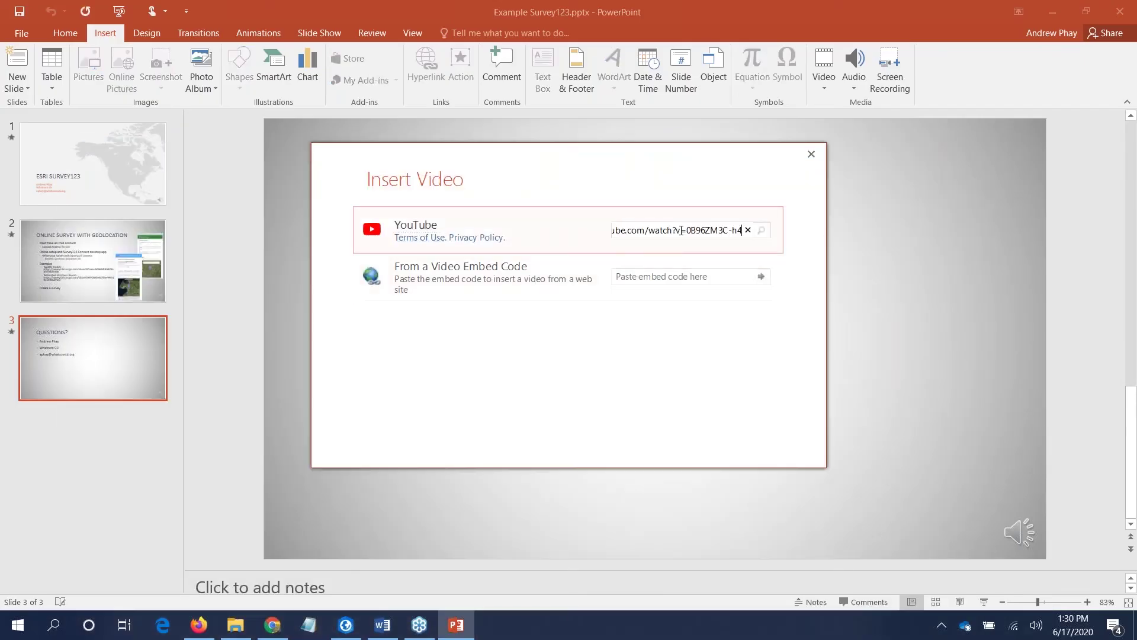
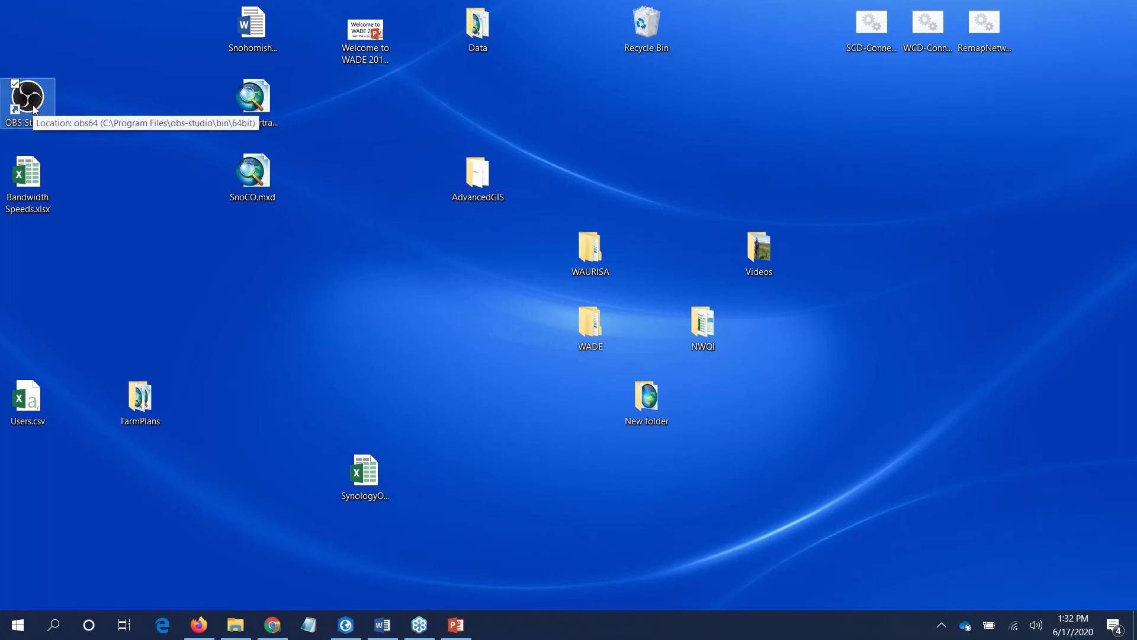
Step: Launch OBS Studio from the desktop and move its window fully into view at the middle of the desktop
double_click(28, 104)
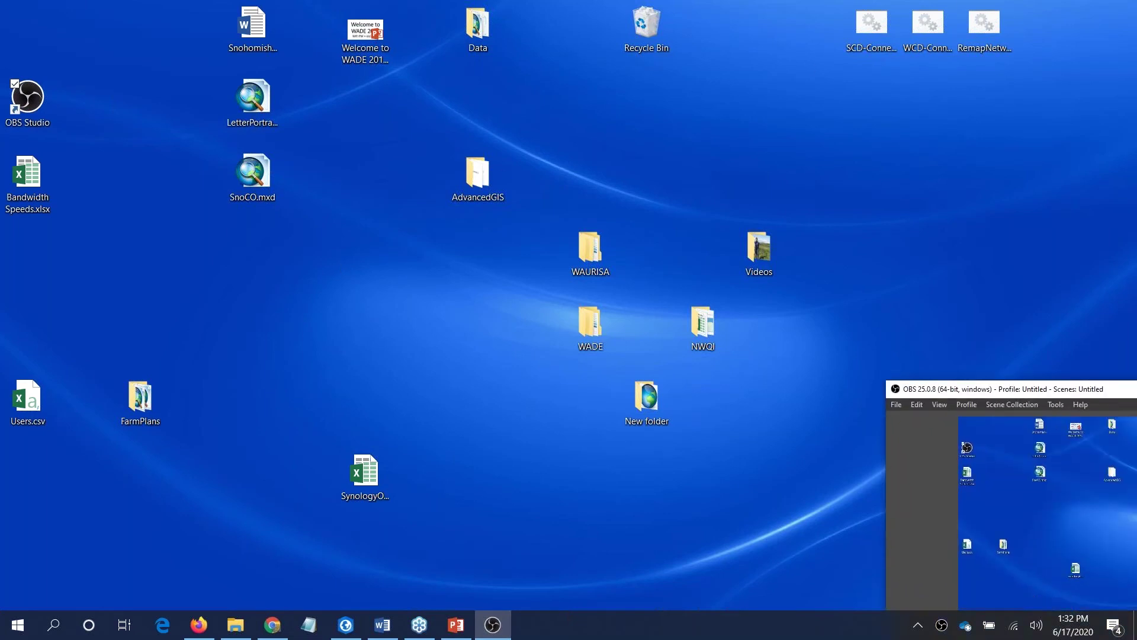
left_click_drag(893, 230, 723, 85)
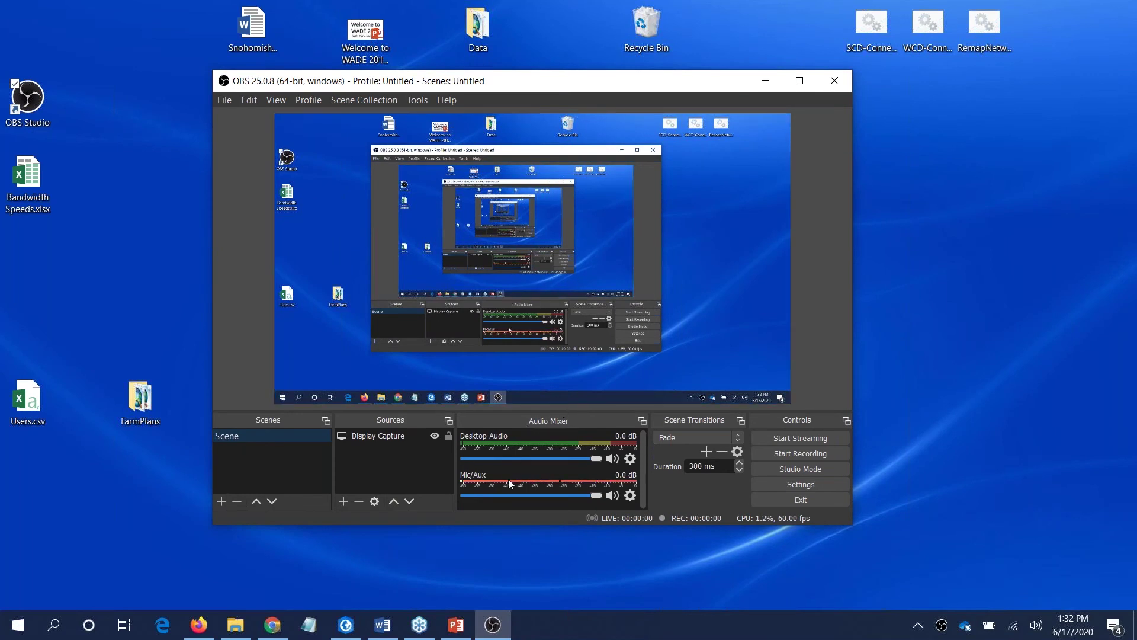
Step: Play the This Week in Tech episode in Firefox to test desktop audio, and lower the OBS Mic/Aux volume to -10.2 dB
left_click(283, 629)
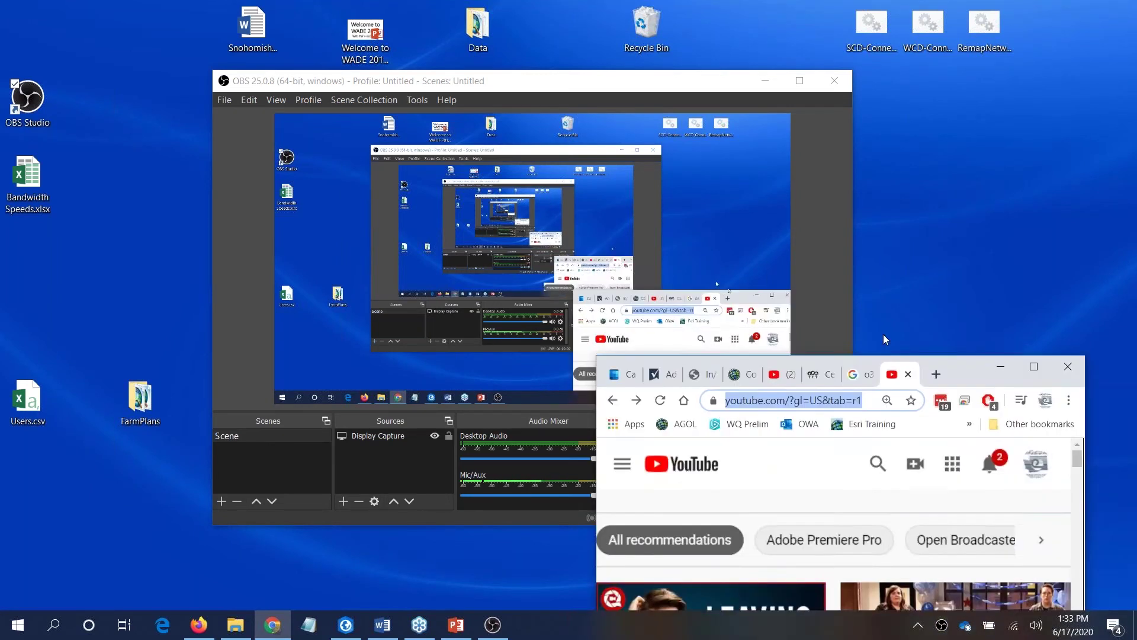
double_click(930, 332)
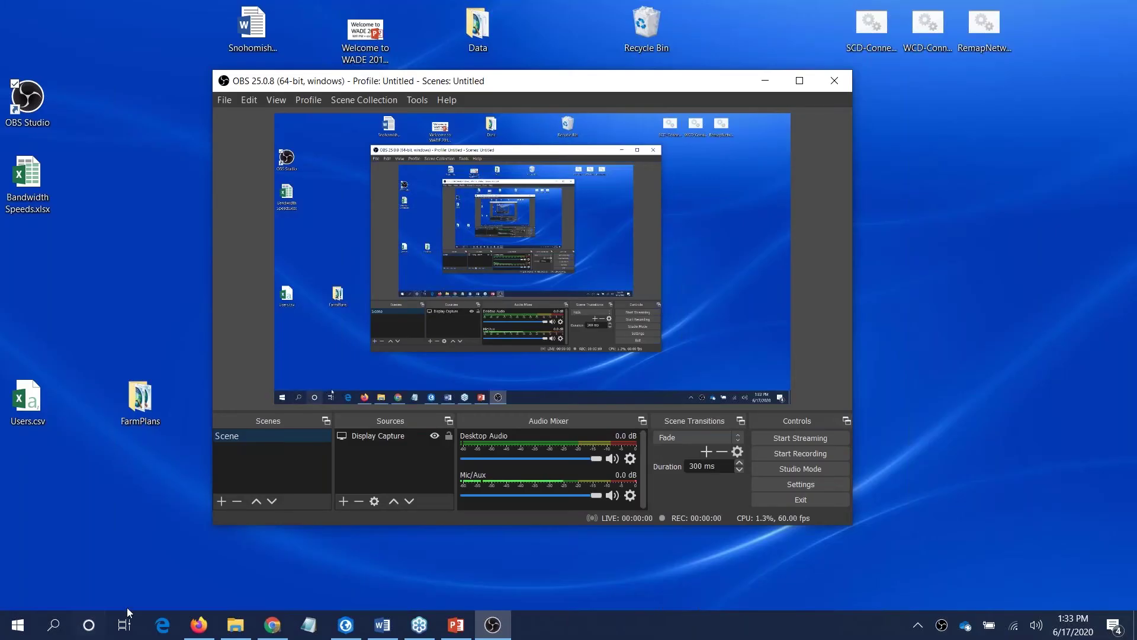
left_click(199, 625)
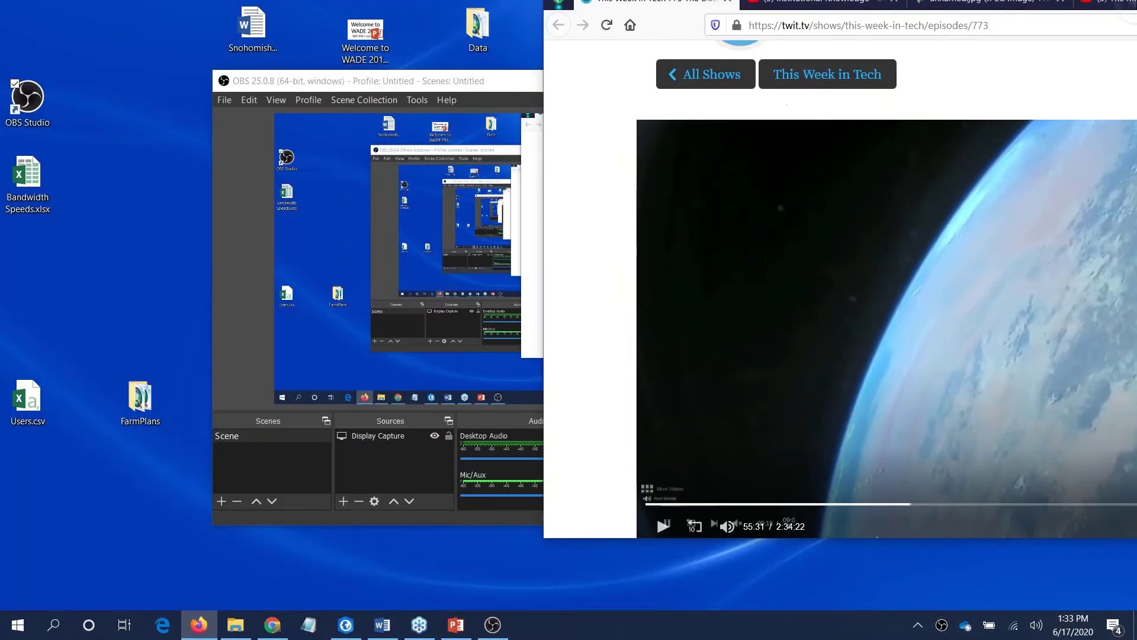
left_click(199, 625)
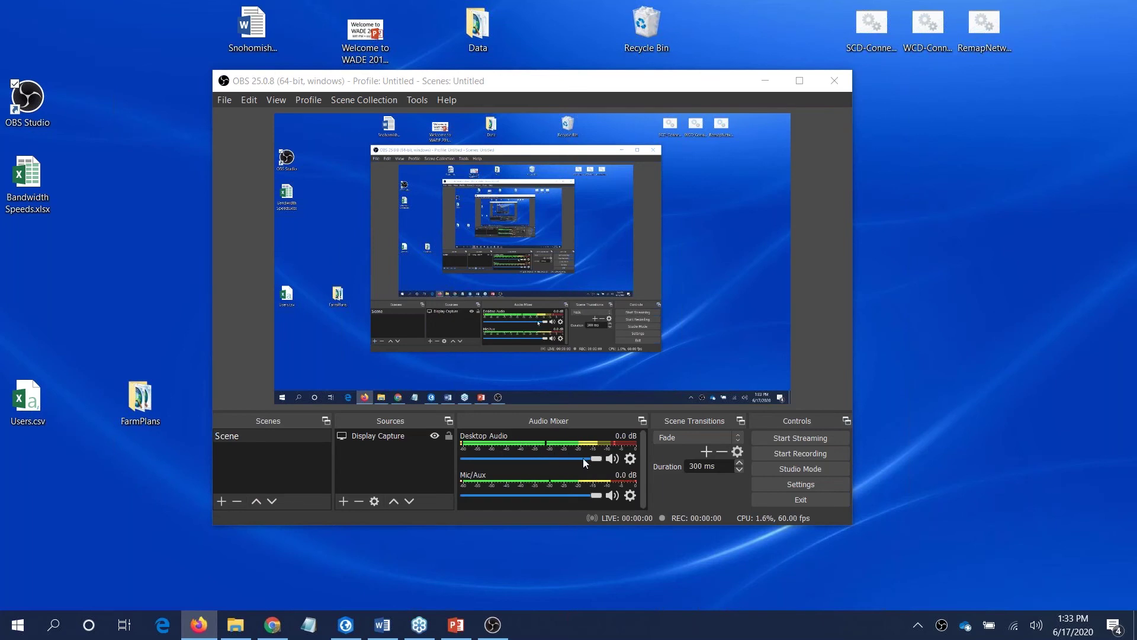
left_click_drag(598, 459, 550, 496)
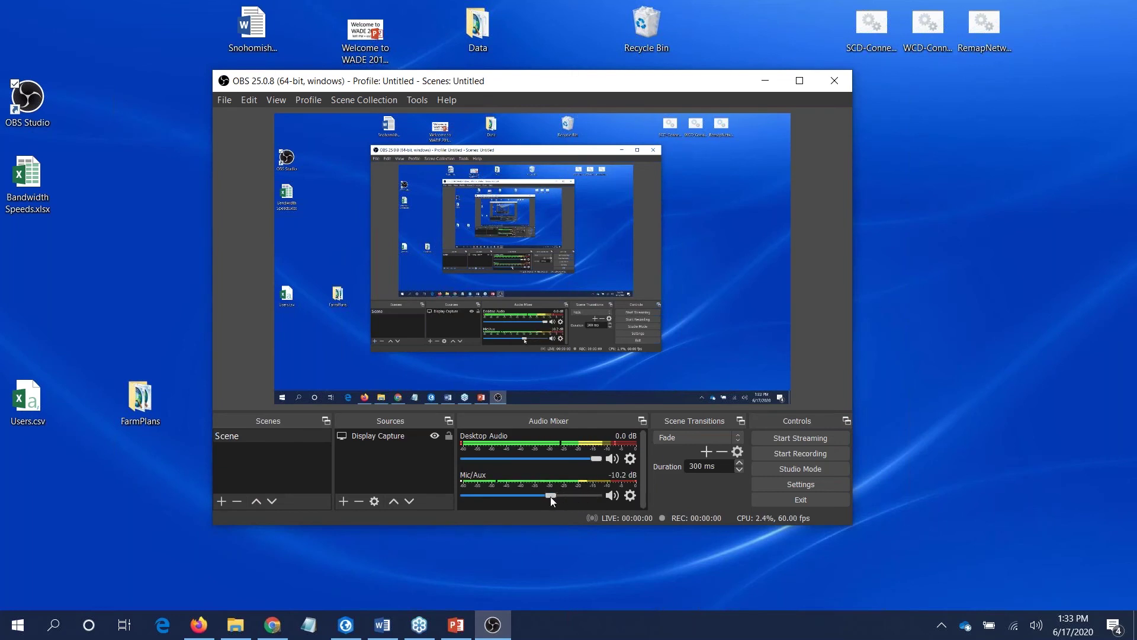
left_click(199, 624)
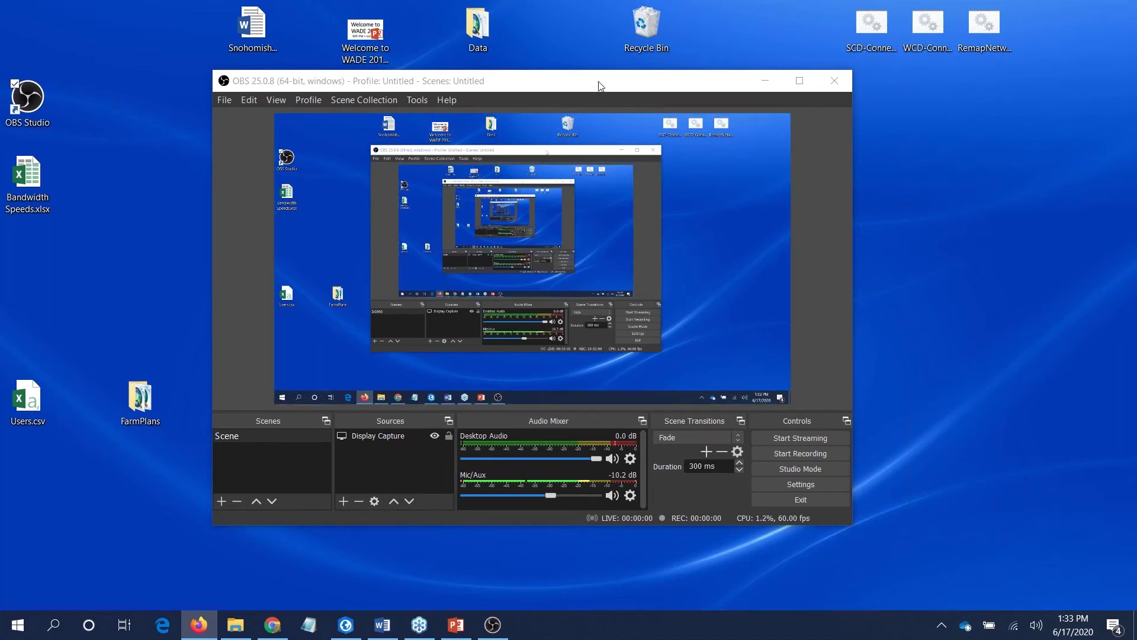
Step: Bring up the YouTube page in Chrome and place the OBS window in normal size in front of it
left_click(799, 81)
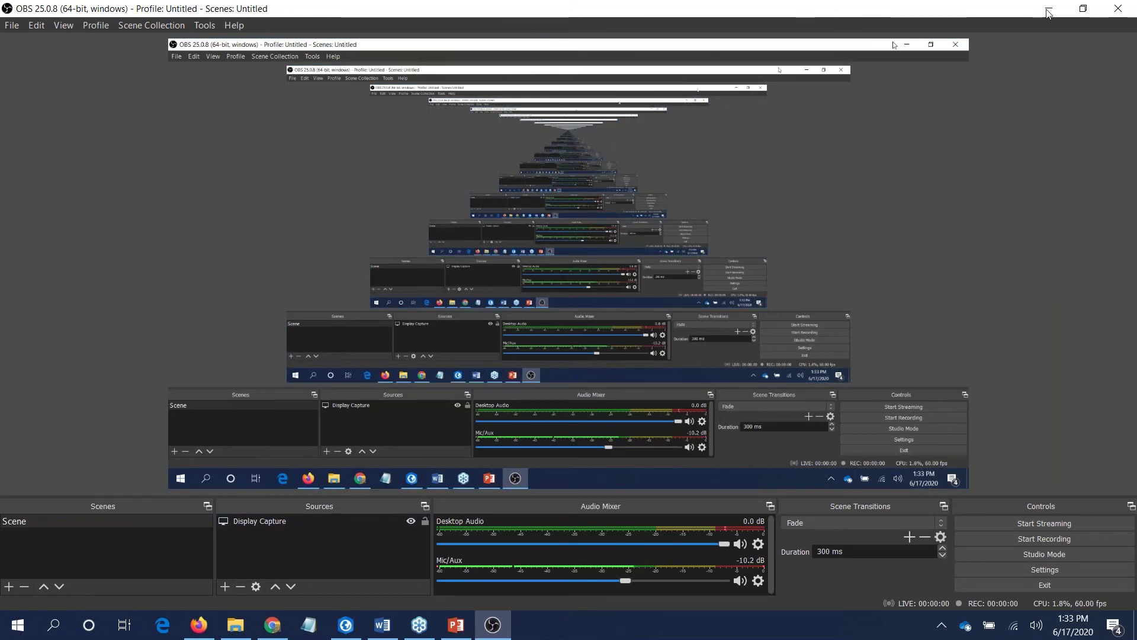
left_click(1083, 8)
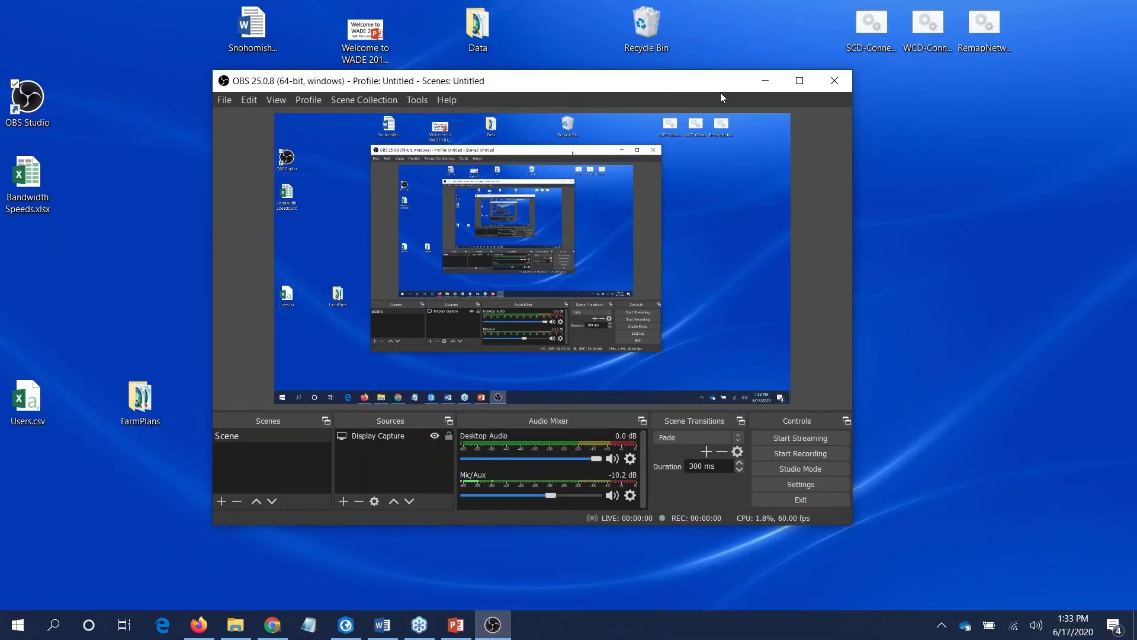
left_click_drag(721, 95, 848, 104)
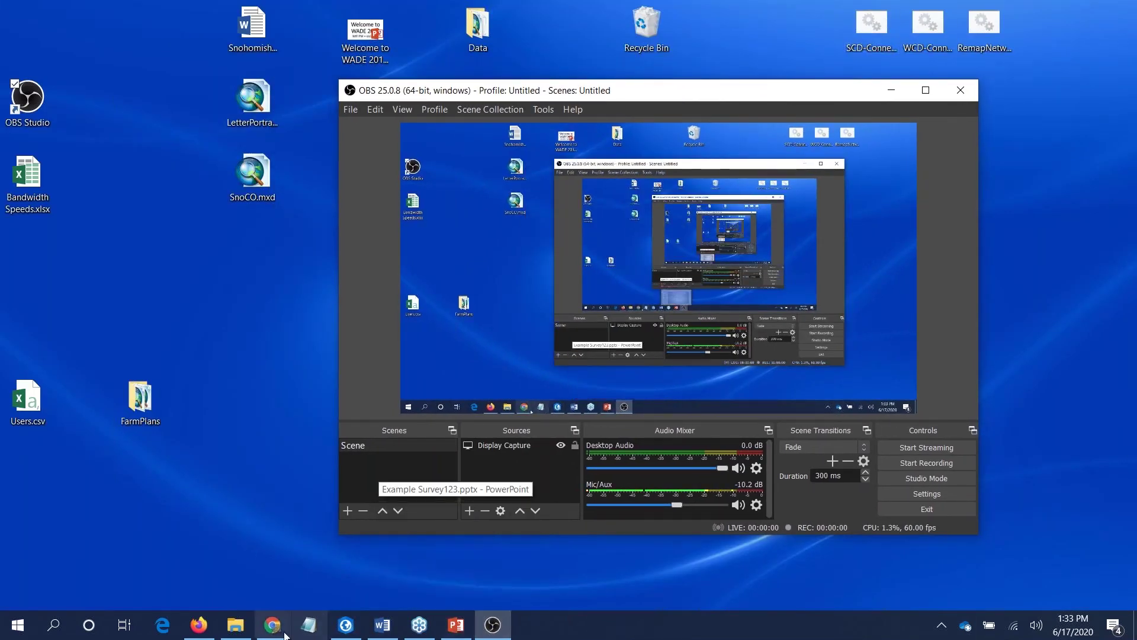
mouse_move(279, 635)
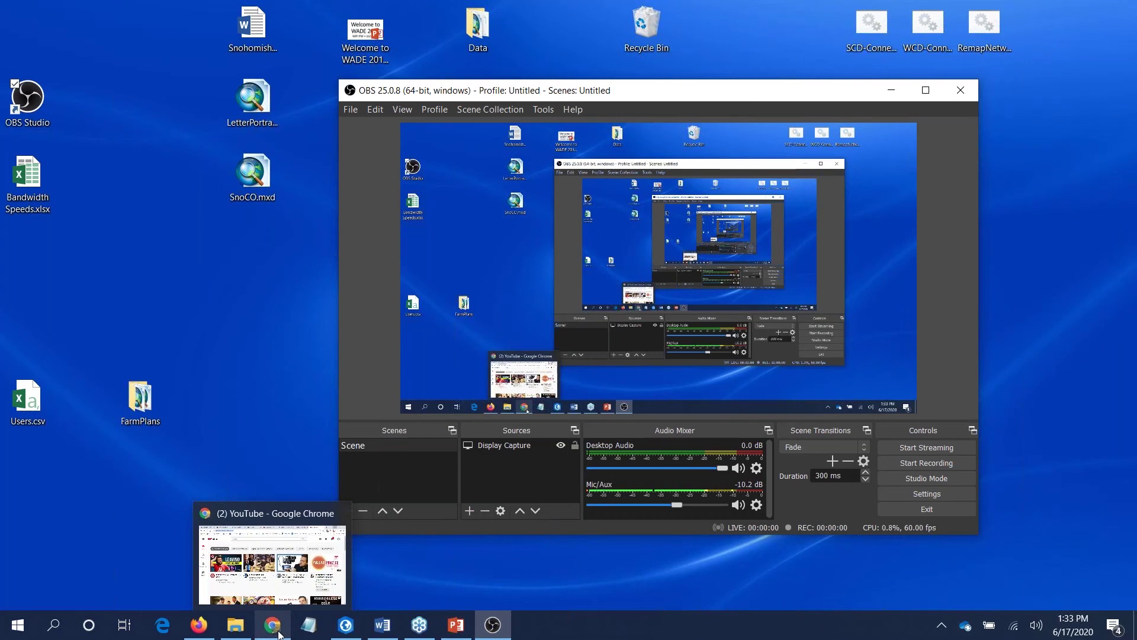
left_click(280, 635)
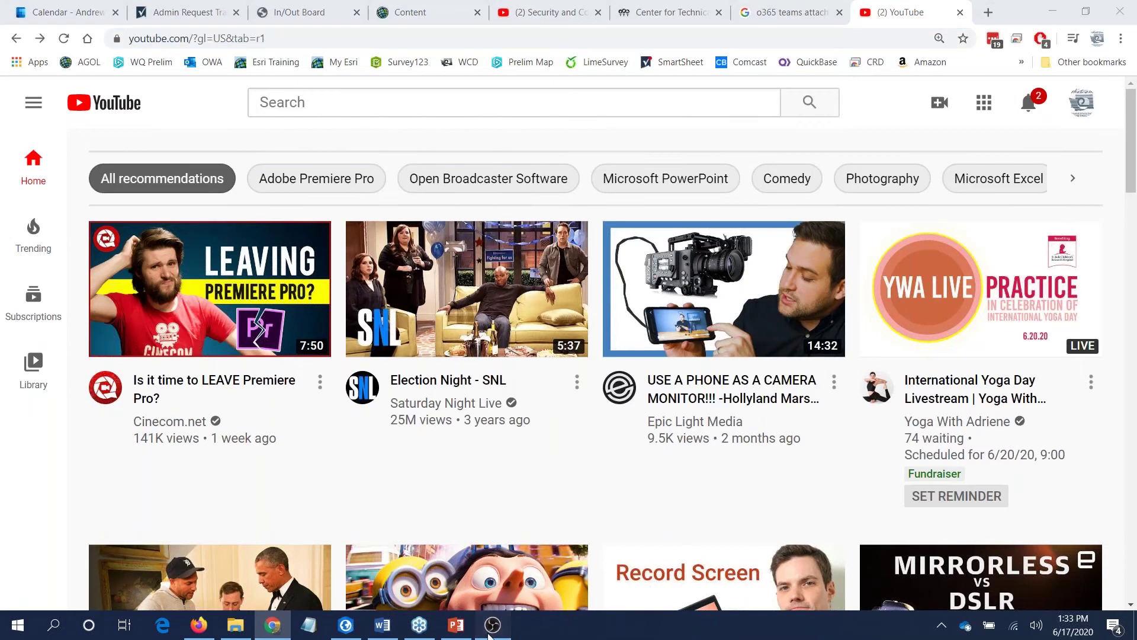
left_click(492, 624)
left_click_drag(604, 94, 716, 144)
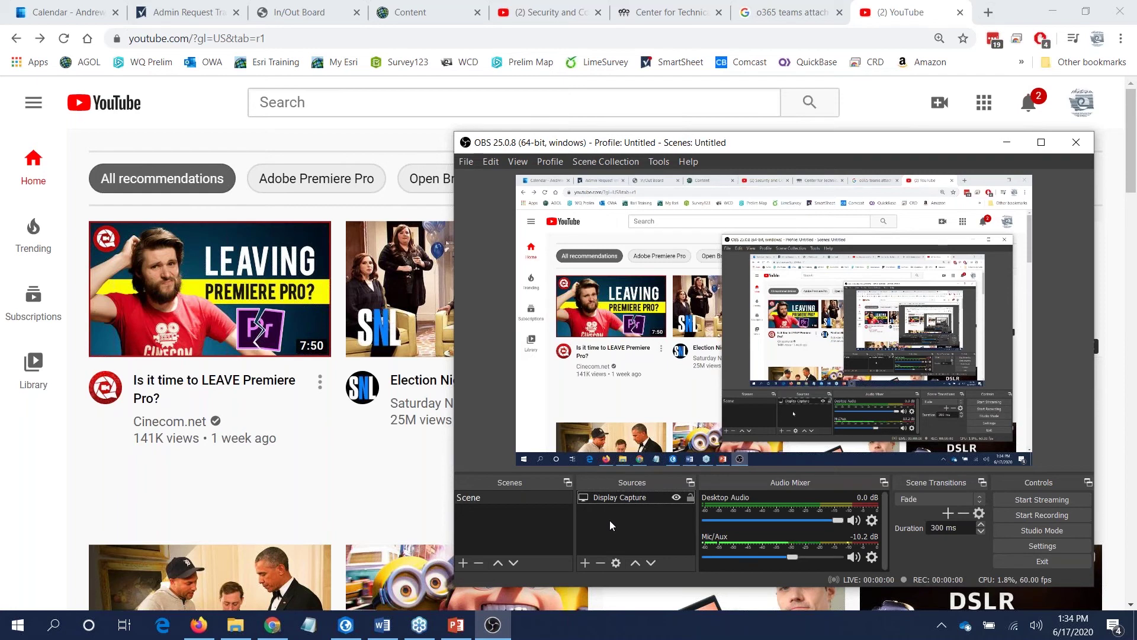
Step: Add a Video Capture Device source named Webcam using the Integrated Webcam, and place it small in the preview's lower-right corner
left_click(586, 563)
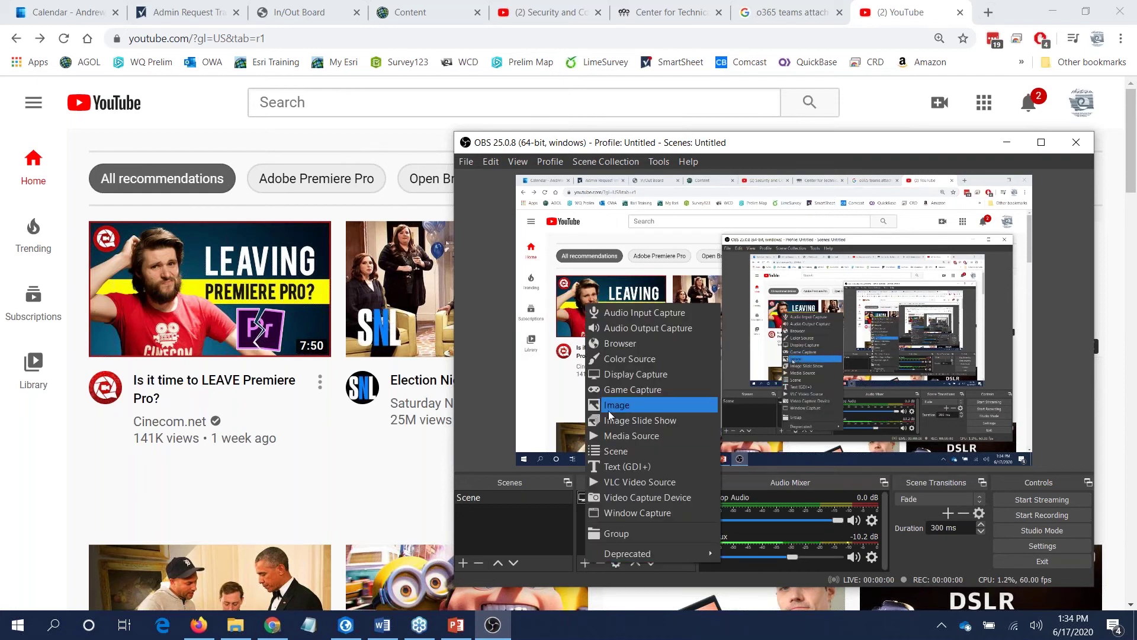
left_click(627, 496)
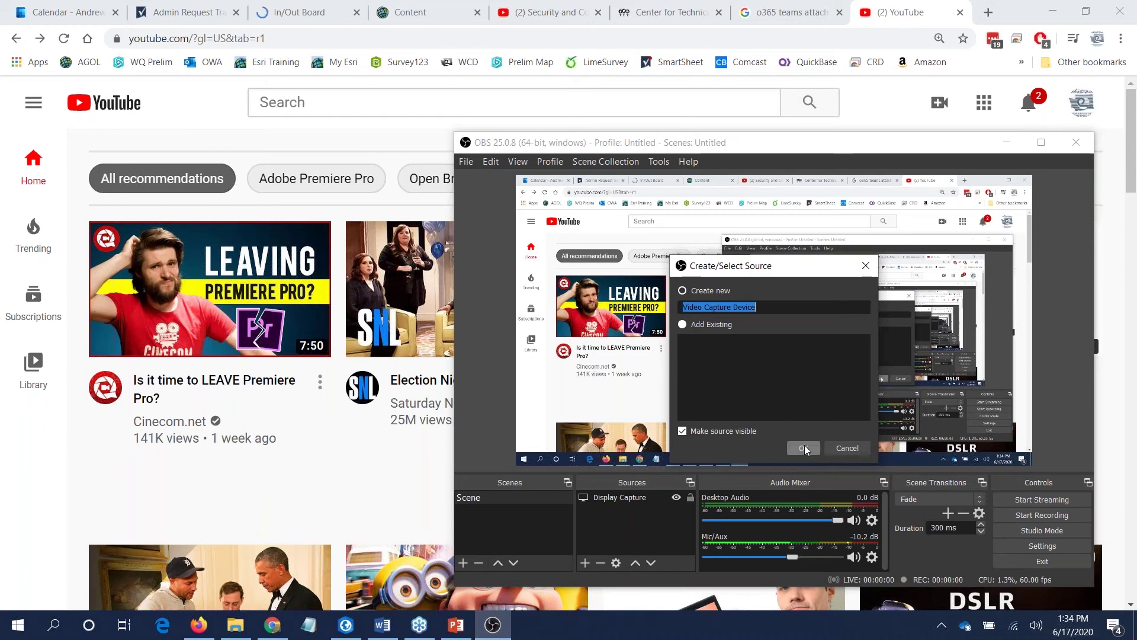
type("Webcam")
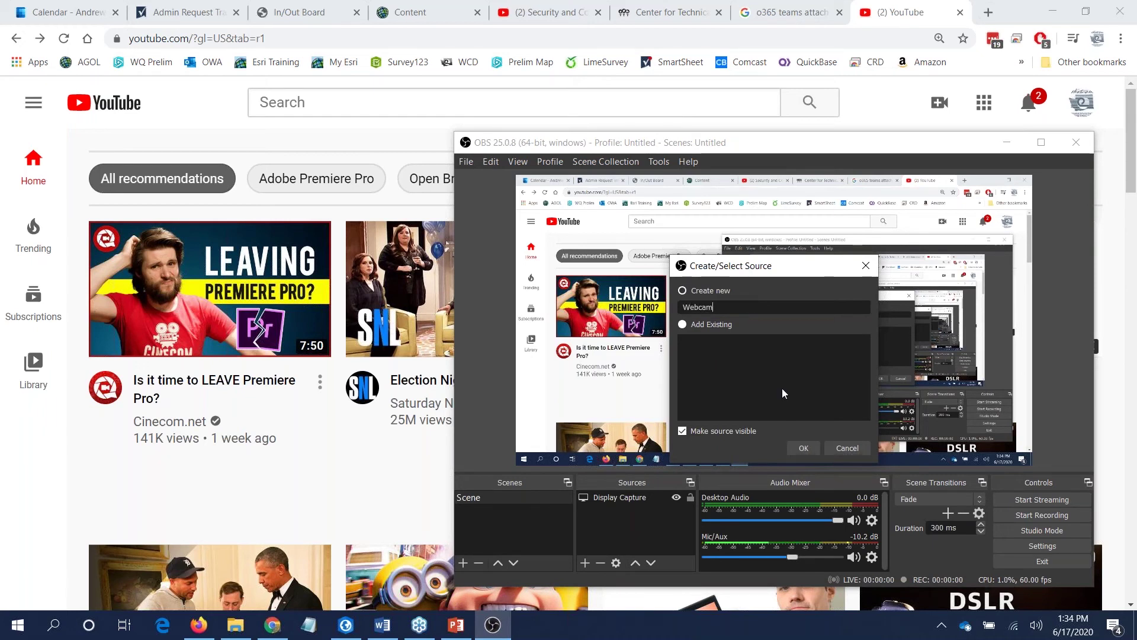
left_click(805, 449)
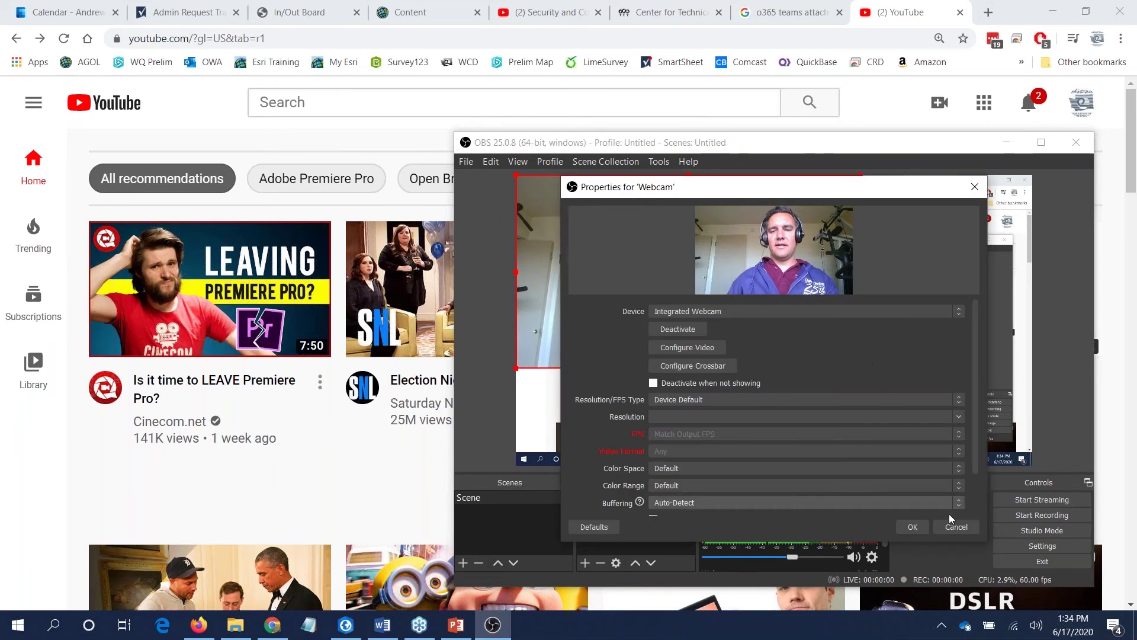
left_click(912, 527)
left_click_drag(517, 188, 932, 400)
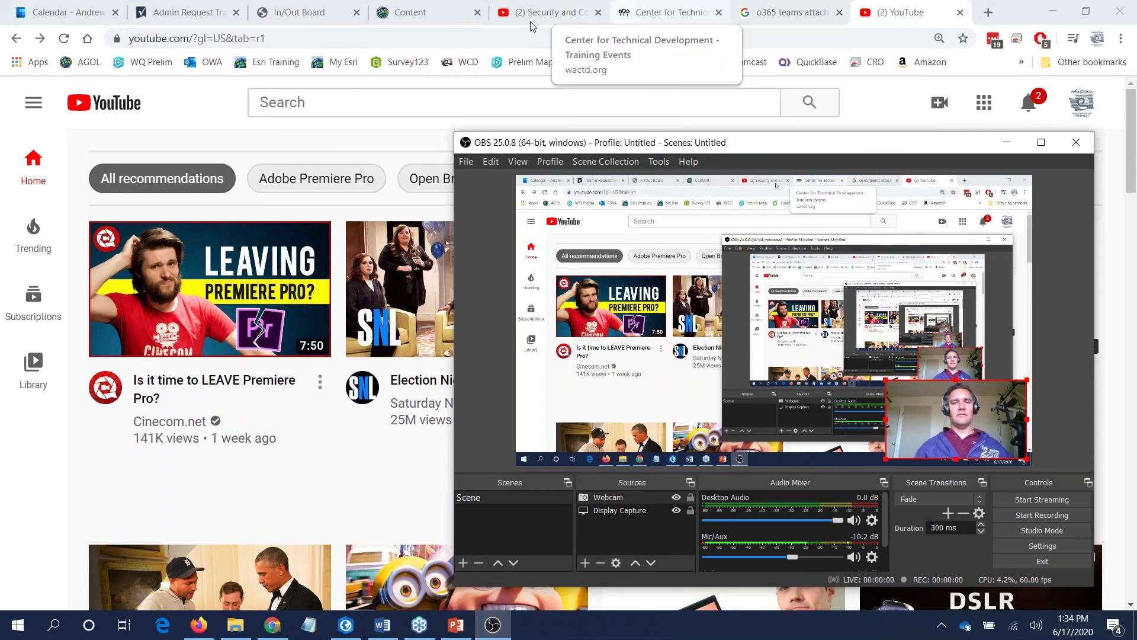
Step: Browse the ArcGIS WADE folder contents in Chrome and place a smaller browser window beside OBS to check the captured preview
left_click(421, 23)
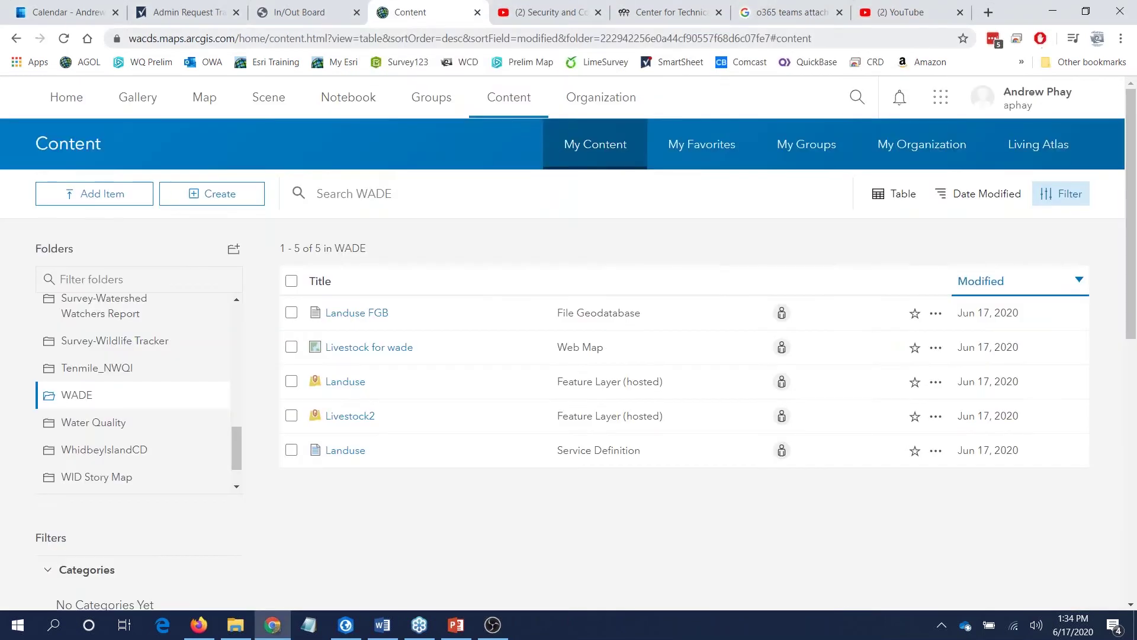
scroll(476, 264, "down", 10)
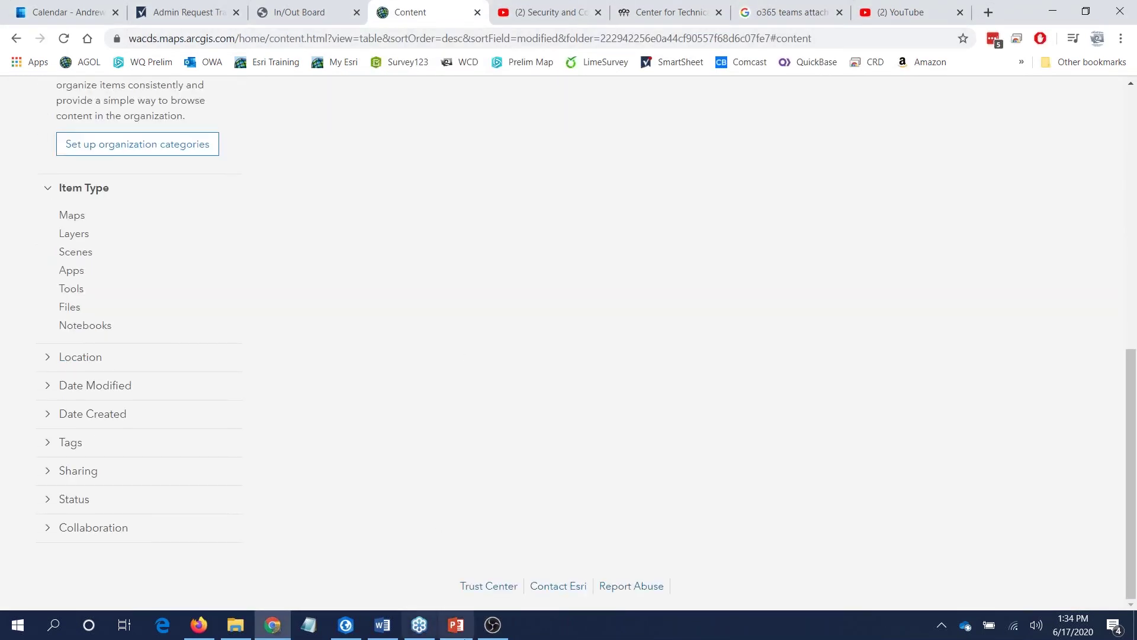
left_click(490, 624)
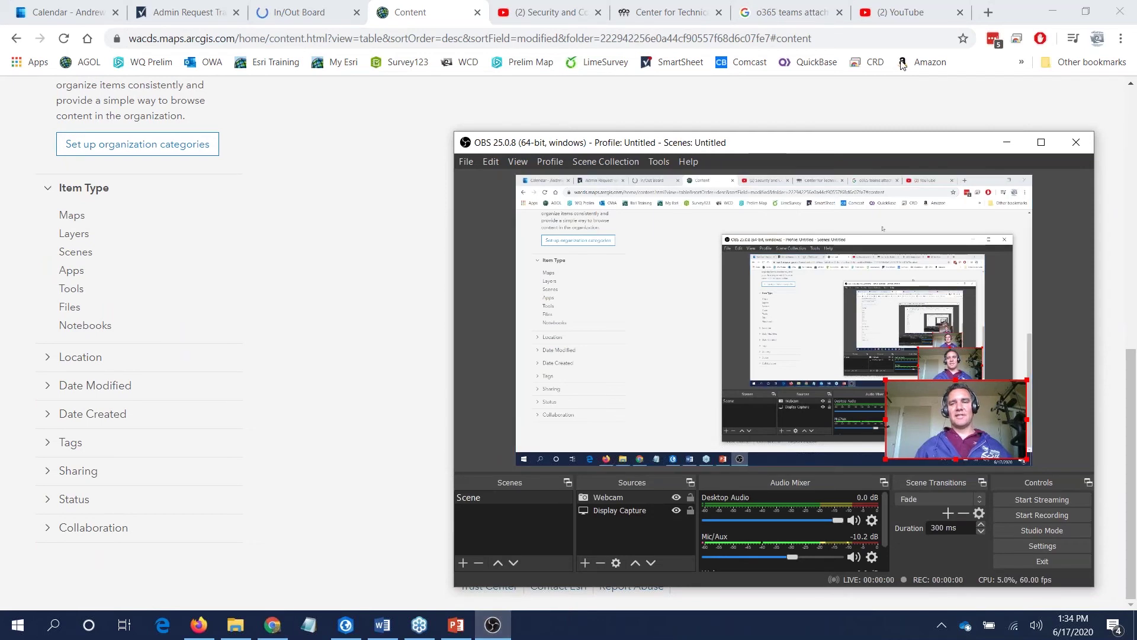
left_click(1083, 11)
left_click_drag(677, 330, 222, 68)
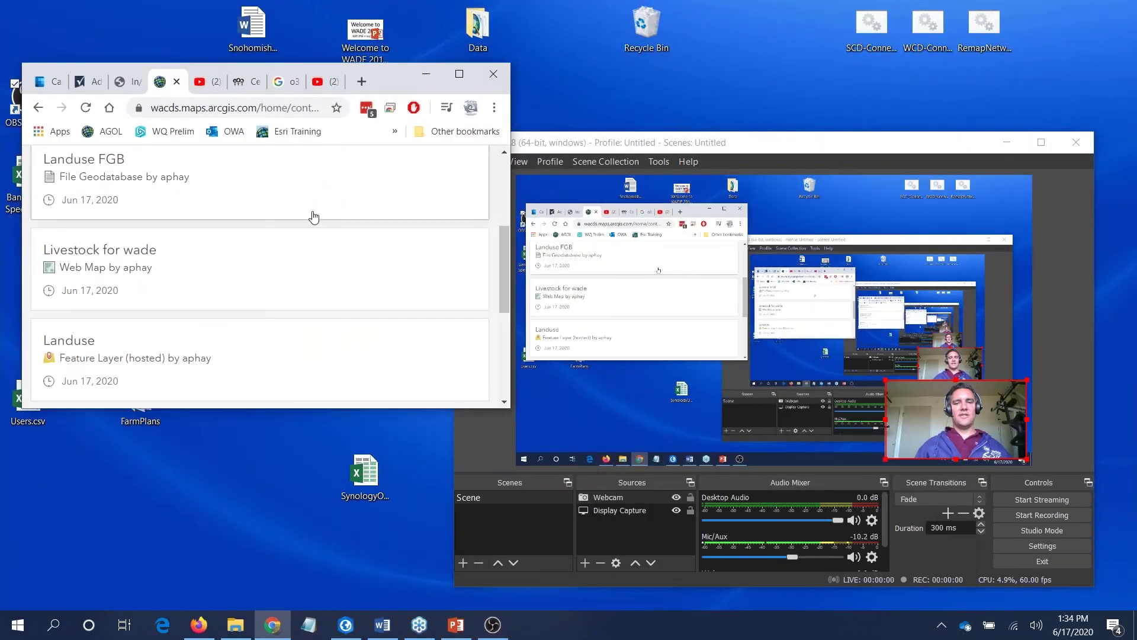
scroll(313, 217, "down", 3)
scroll(313, 217, "down", 2)
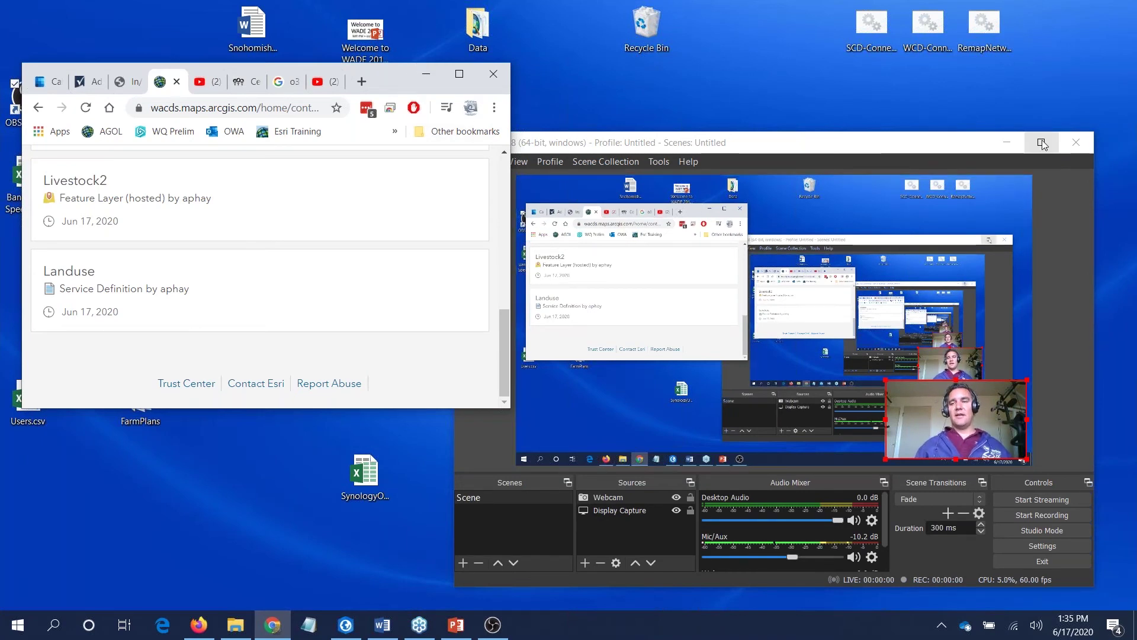
Step: Maximize the OBS window and add an Image source using IMG_0486-Edit.jpg from the Dropbox Photos folder
key("super+Up")
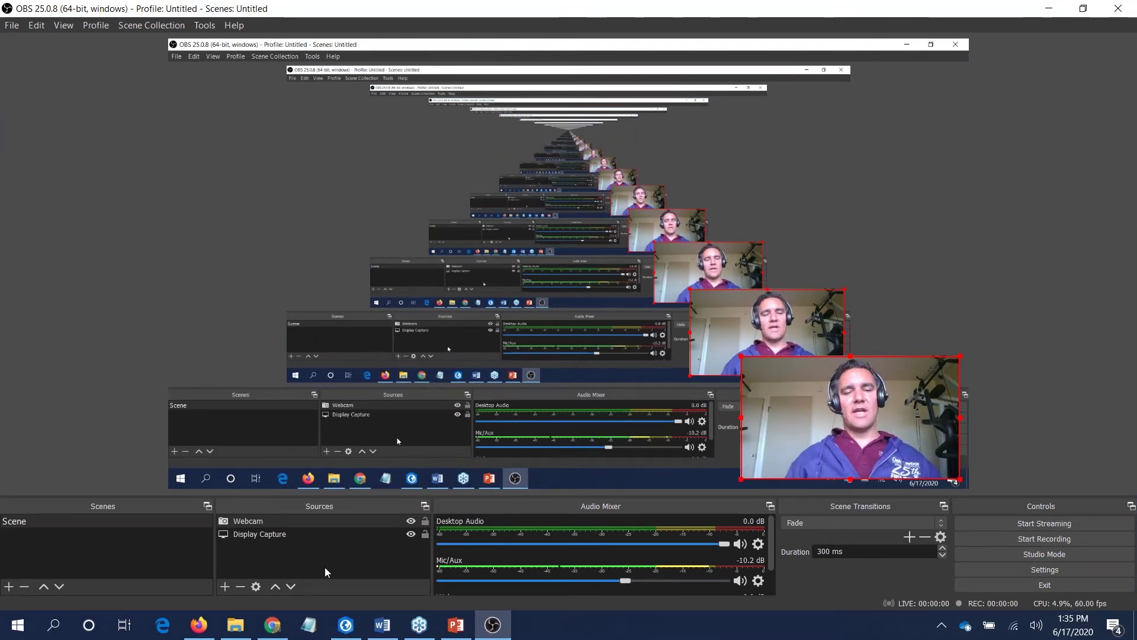
left_click(225, 587)
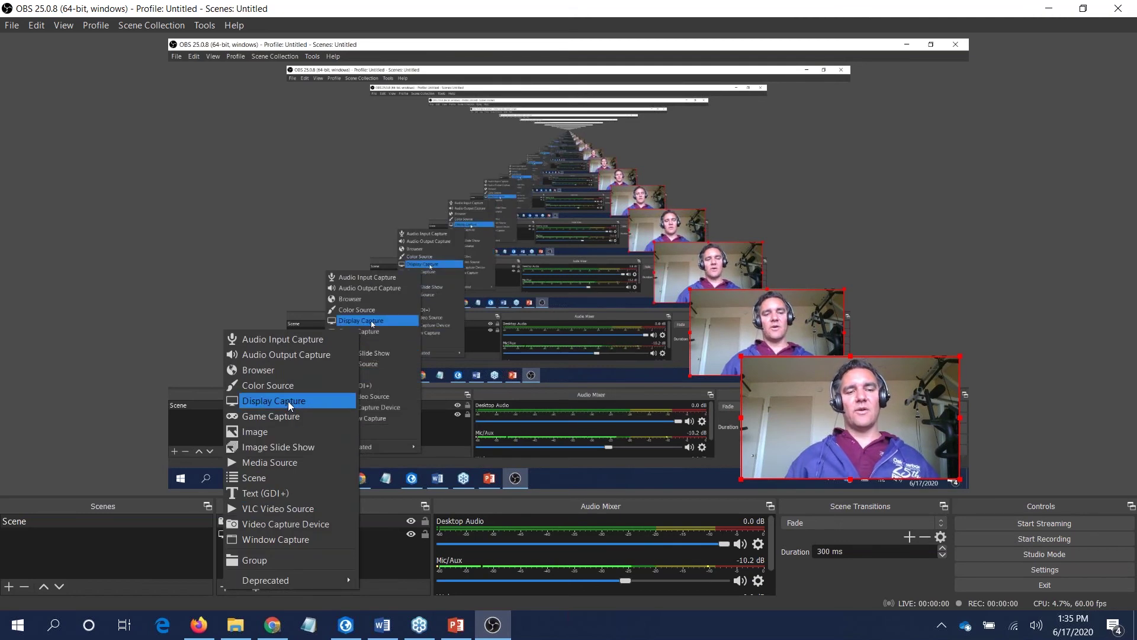
left_click(283, 432)
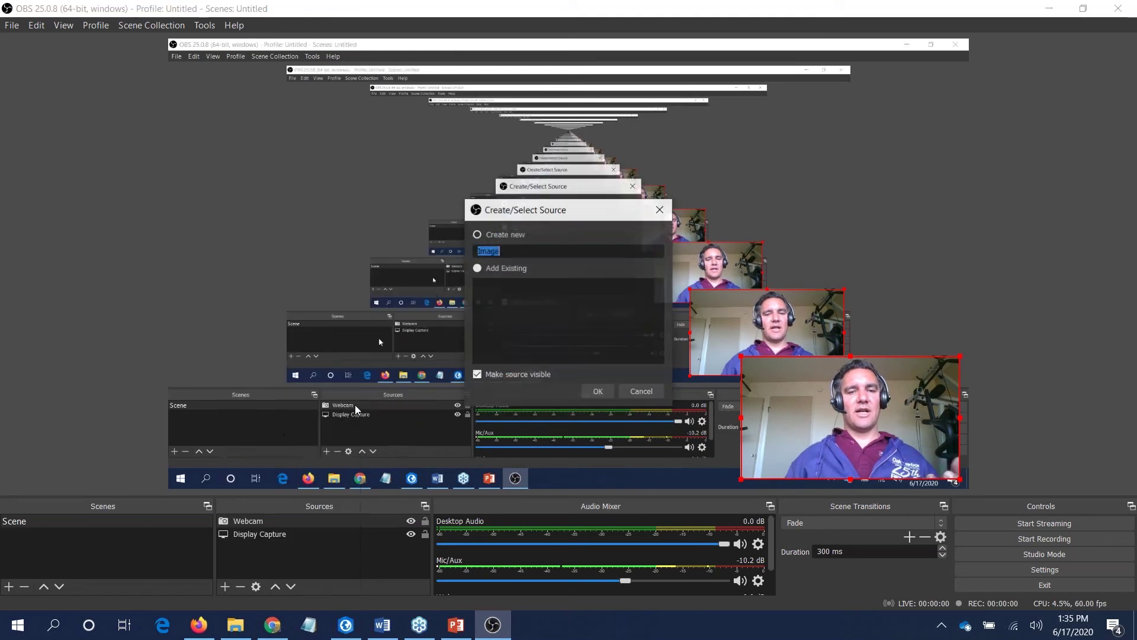
left_click(592, 389)
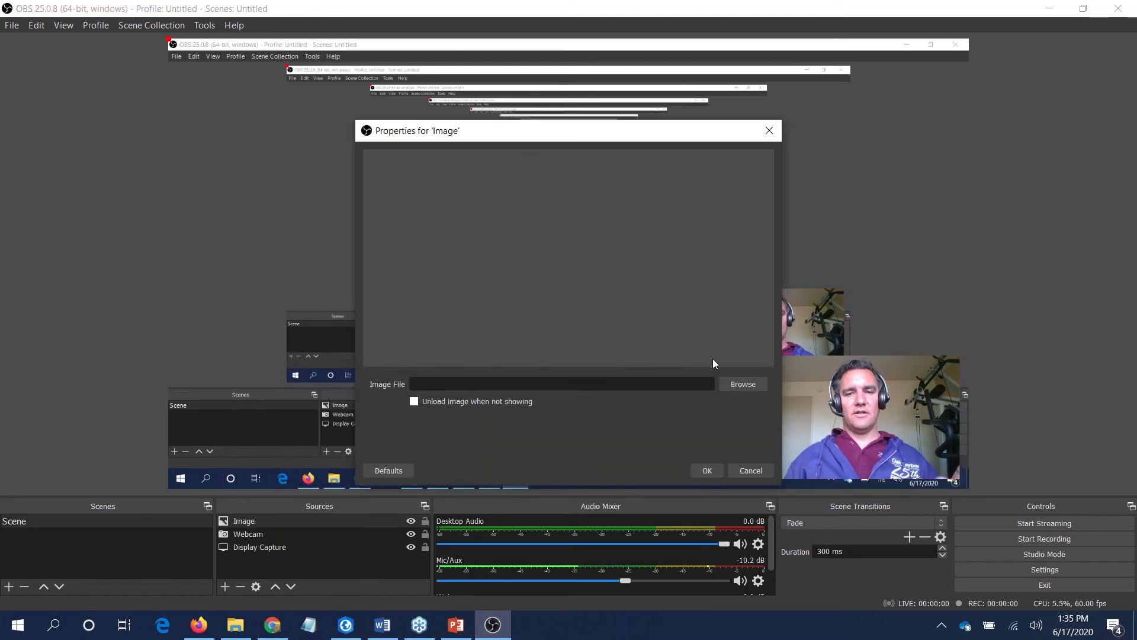
left_click(744, 384)
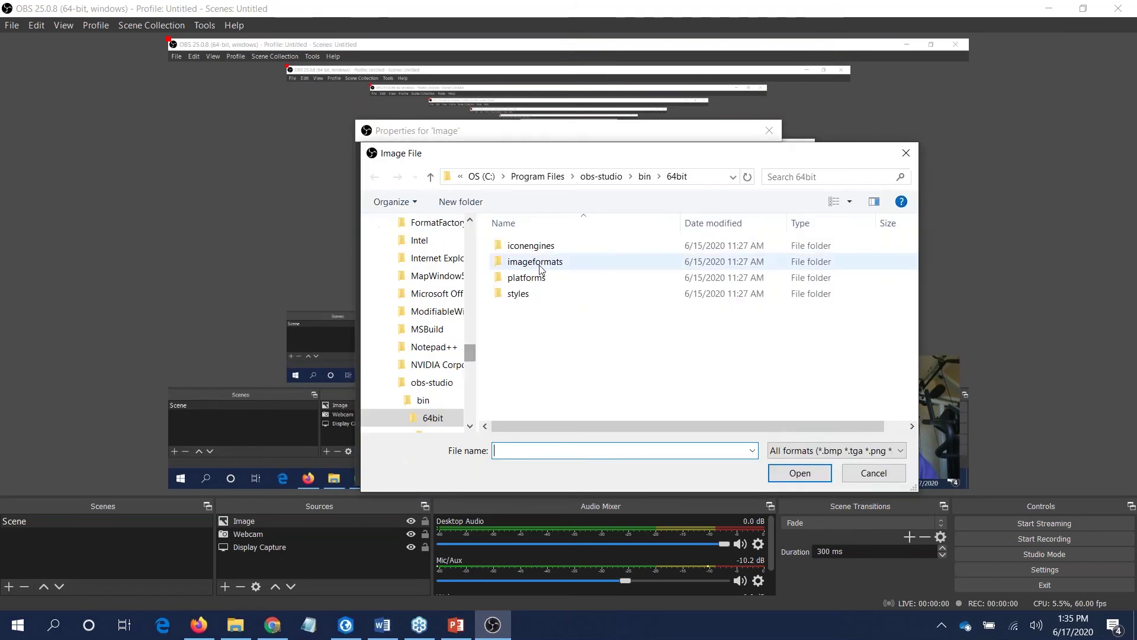
scroll(474, 243, "up", 10)
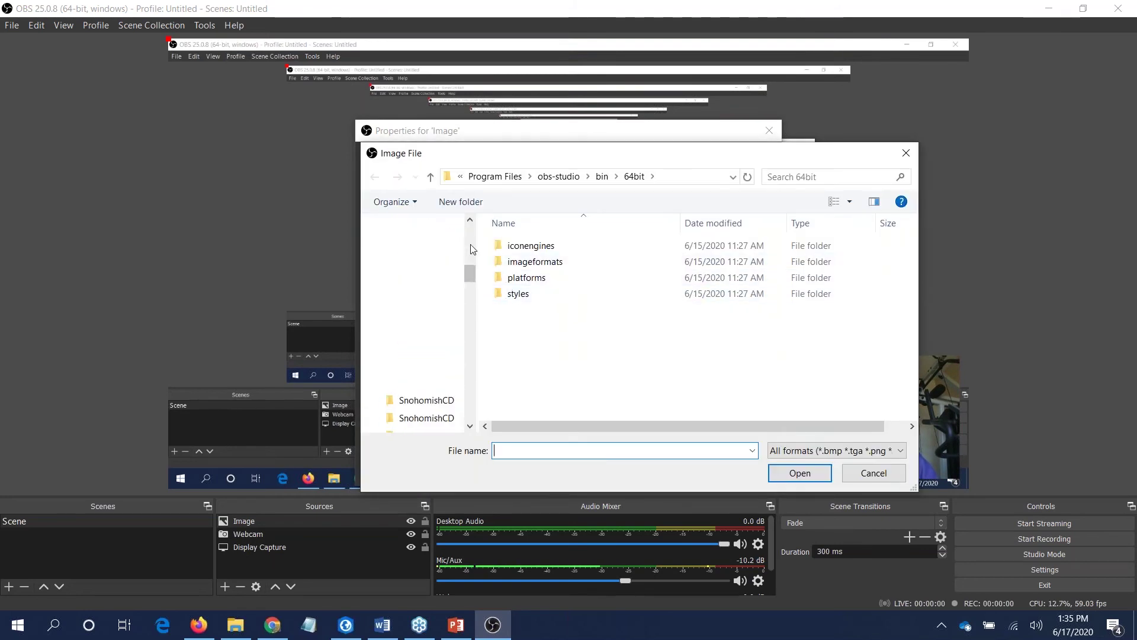
scroll(473, 241, "up", 3)
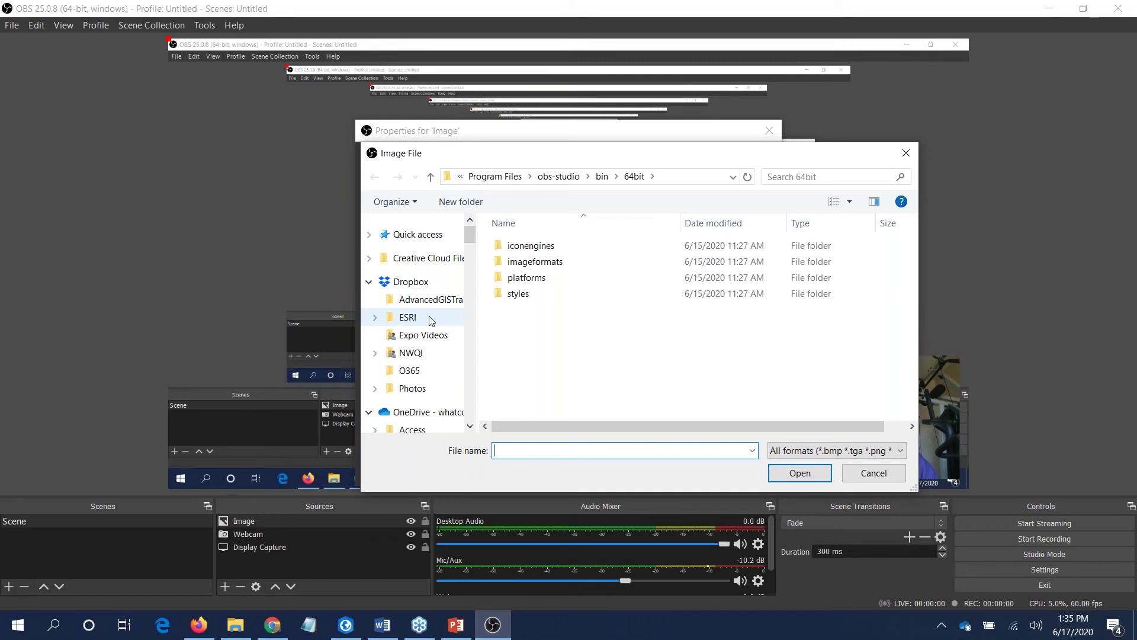
left_click(414, 389)
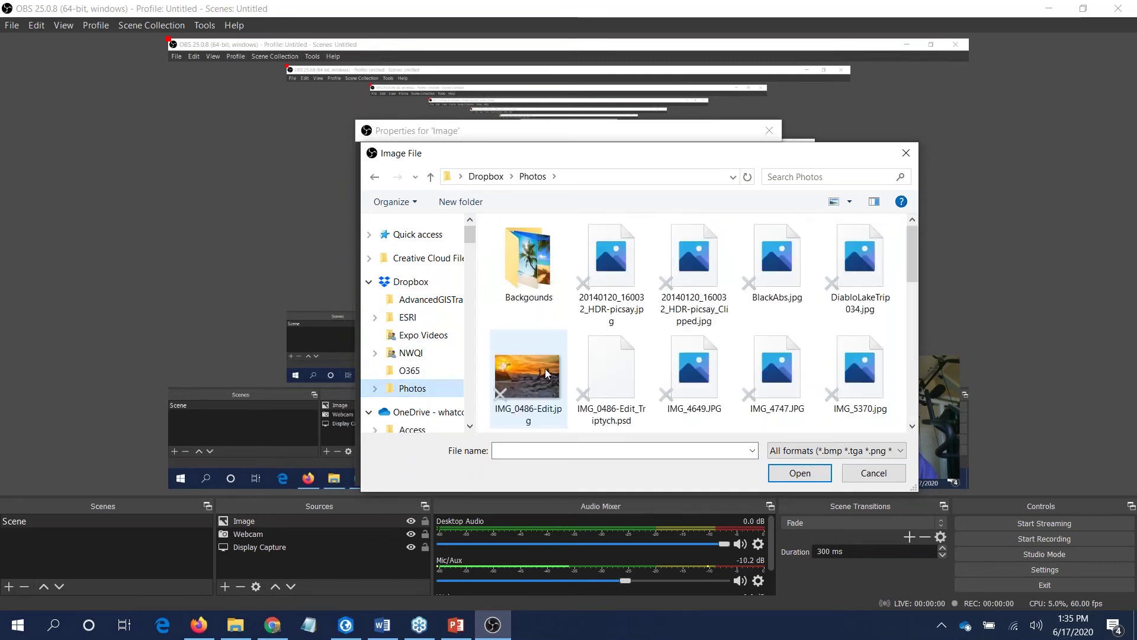
double_click(545, 373)
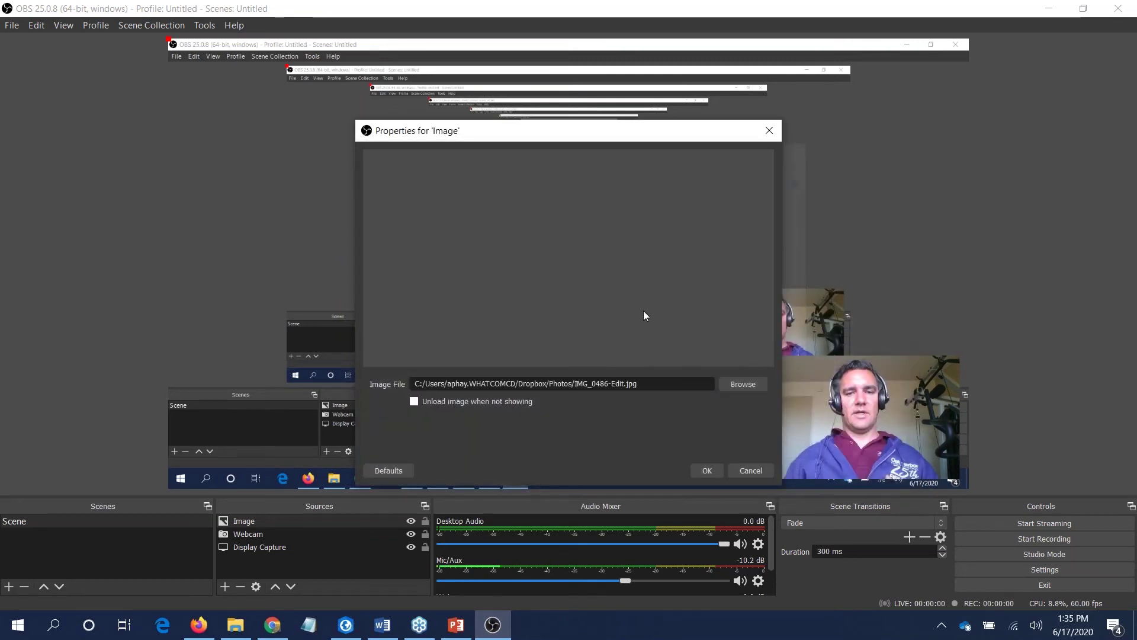
left_click(706, 470)
Step: Shrink the sunset image to about a third of the preview's width and place it in the preview's lower-left area
left_click_drag(357, 82, 603, 375)
left_click_drag(668, 407, 277, 196)
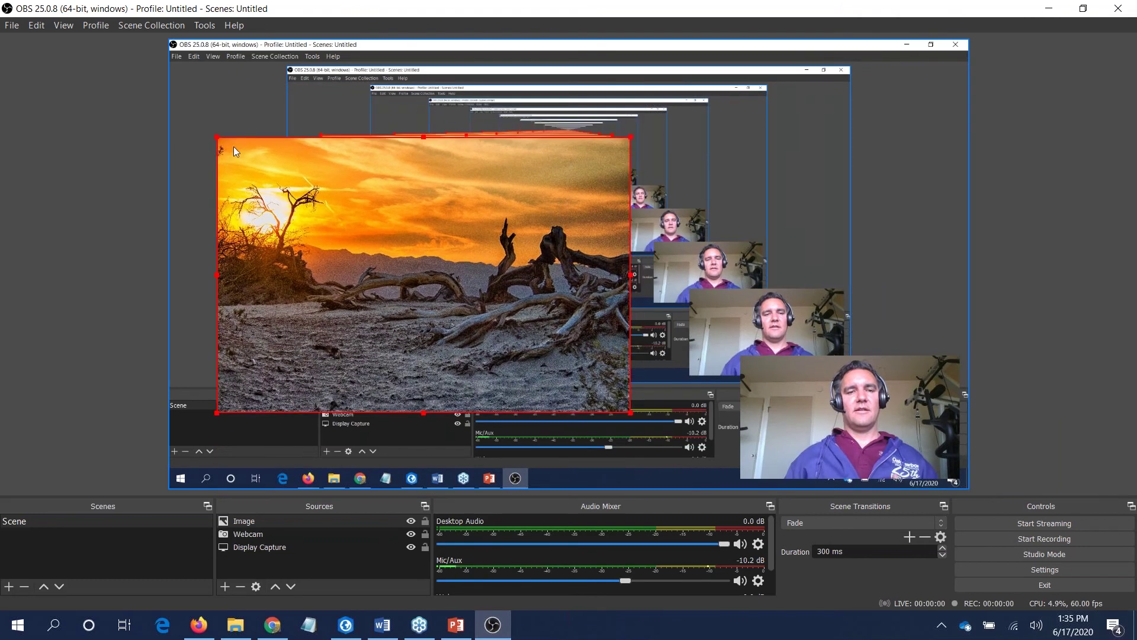
left_click_drag(218, 135, 367, 249)
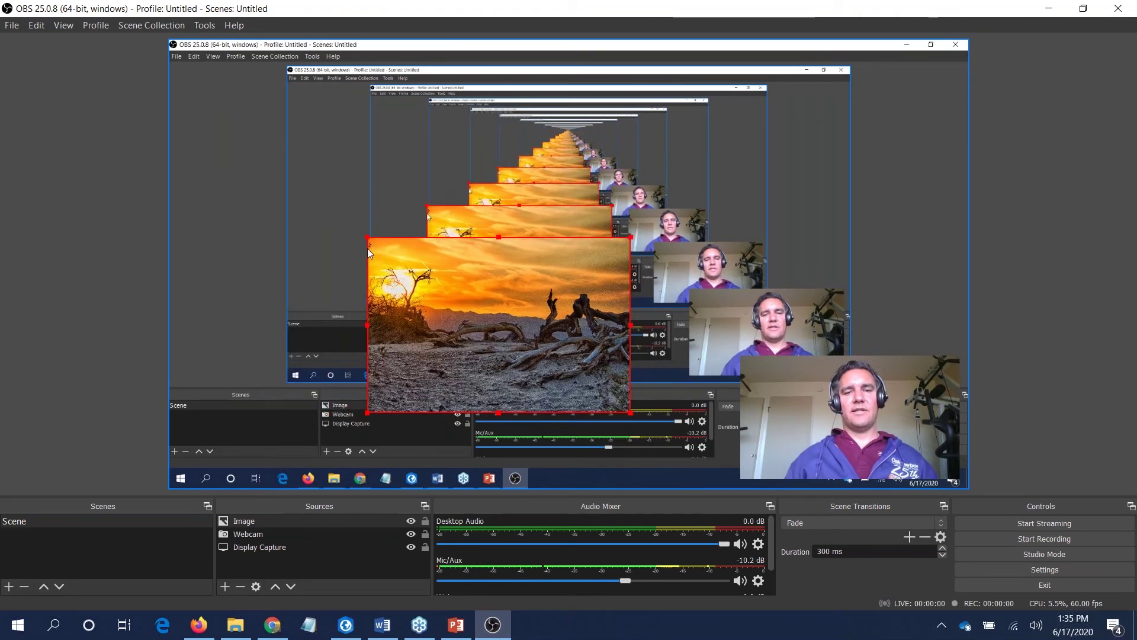
left_click_drag(452, 301, 292, 353)
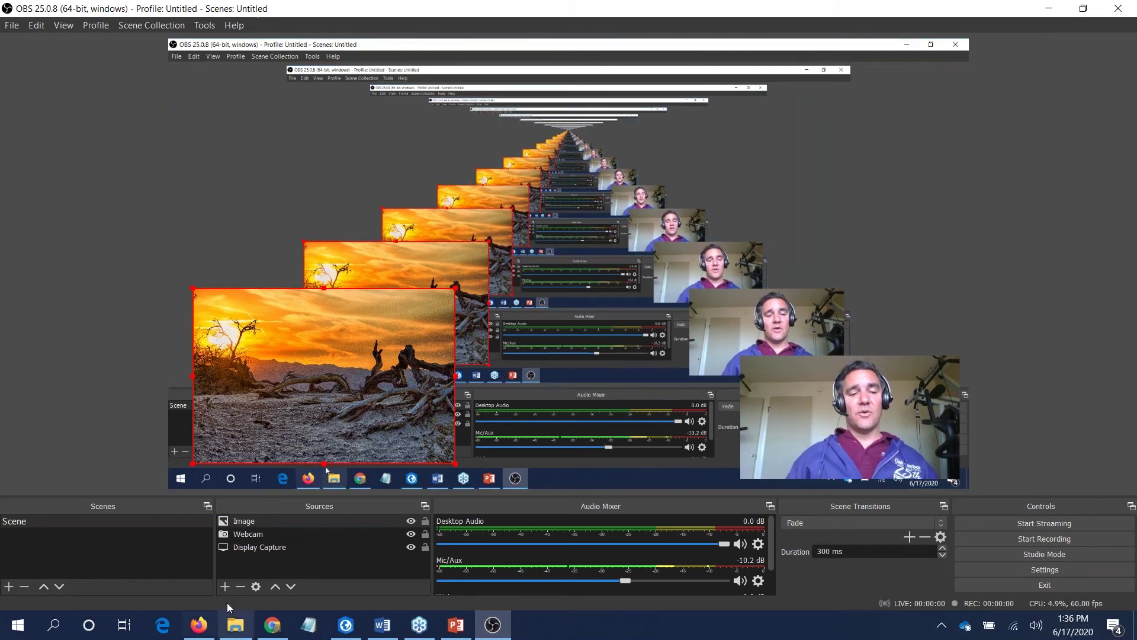
Step: Hide the Image and Webcam sources in the scene
left_click(410, 520)
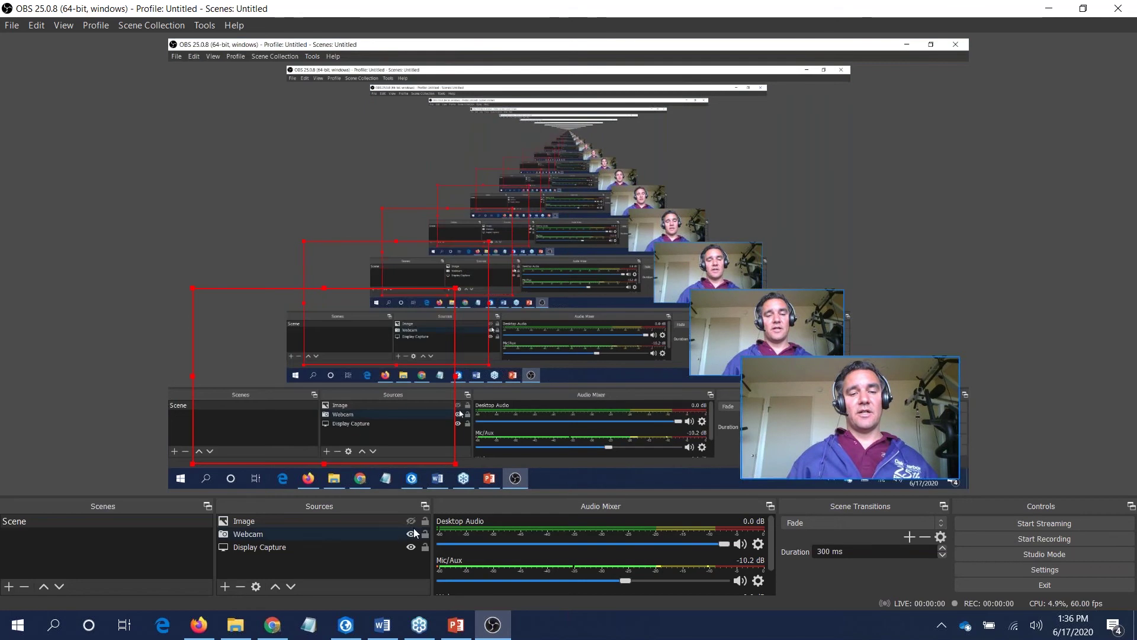
left_click(410, 533)
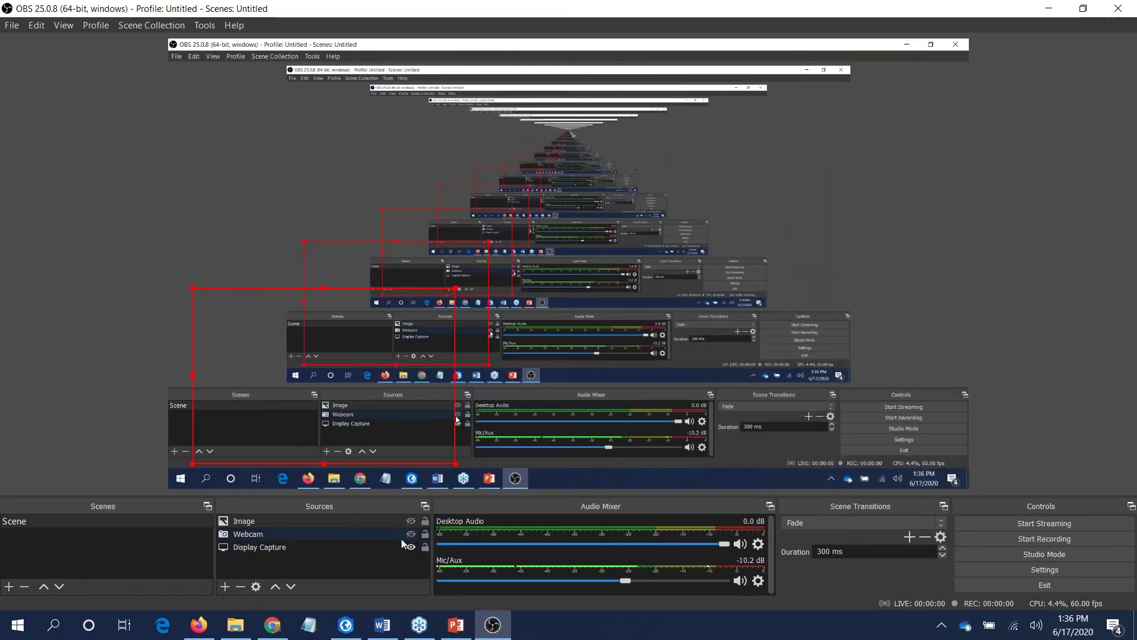
Step: Add a Browser source with its default page and 800 by 600 size, and hide it in the scene
left_click(228, 588)
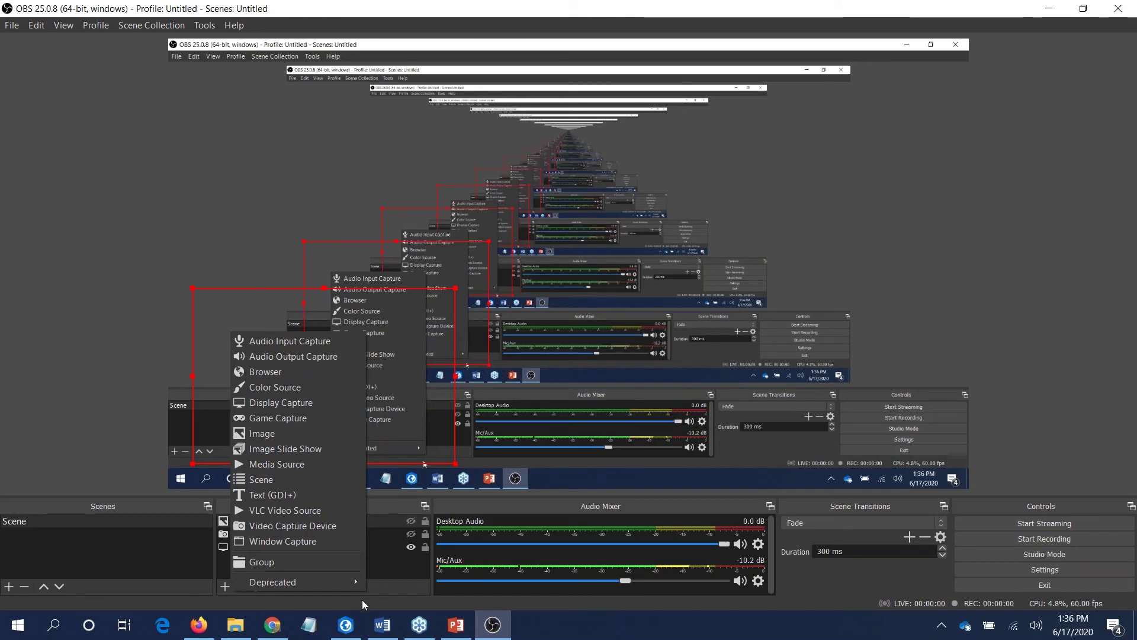
left_click(276, 373)
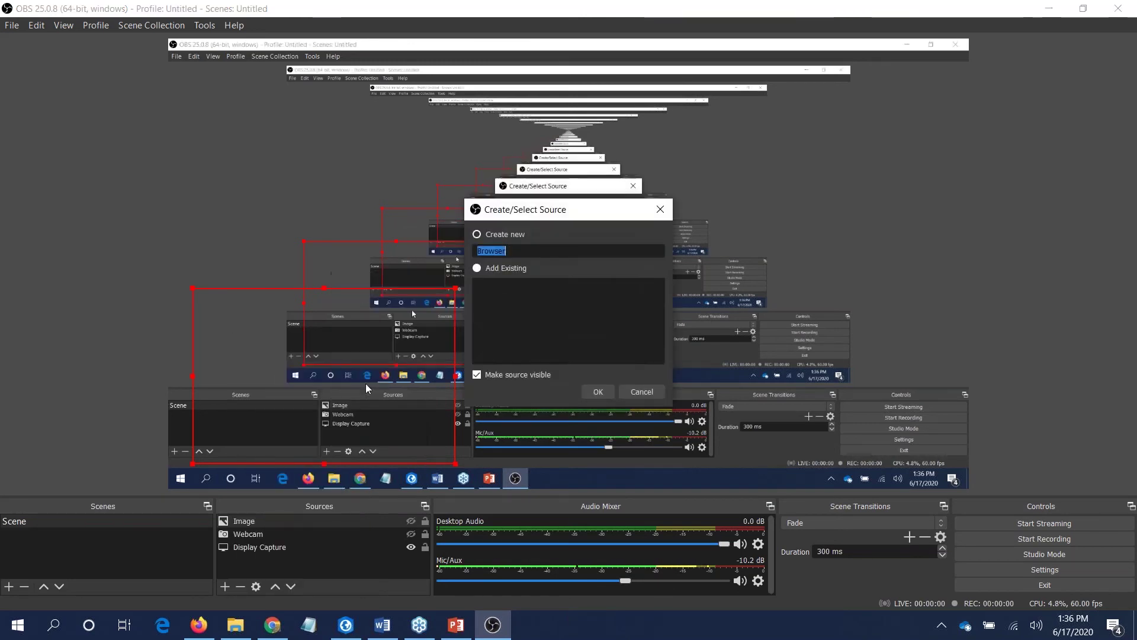
left_click(599, 390)
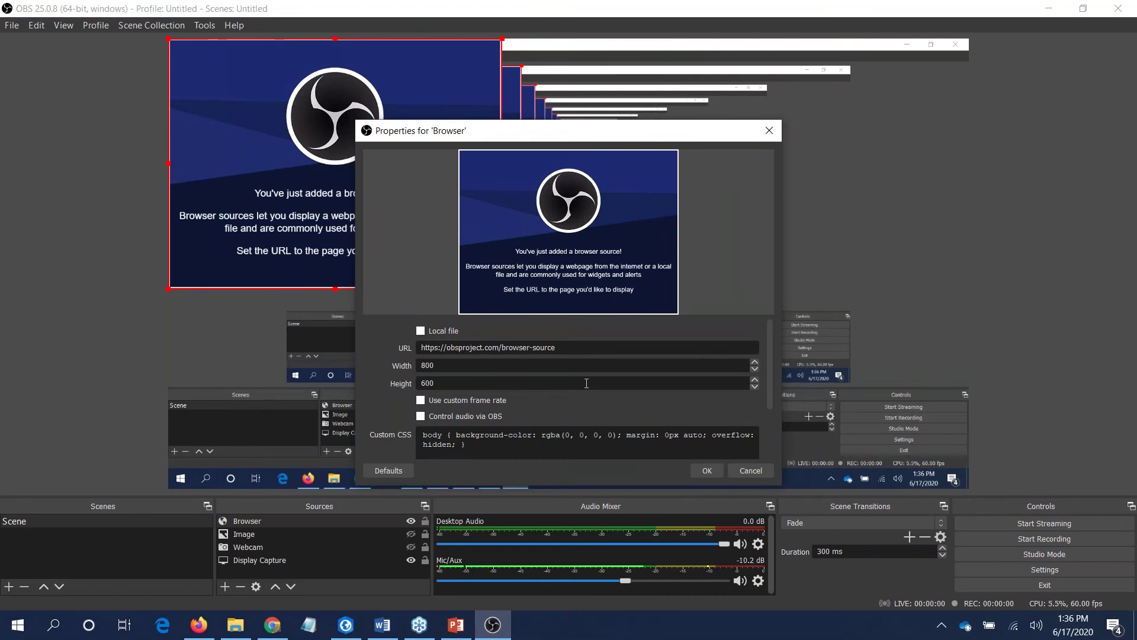
scroll(586, 383, "down", 2)
scroll(586, 384, "up", 2)
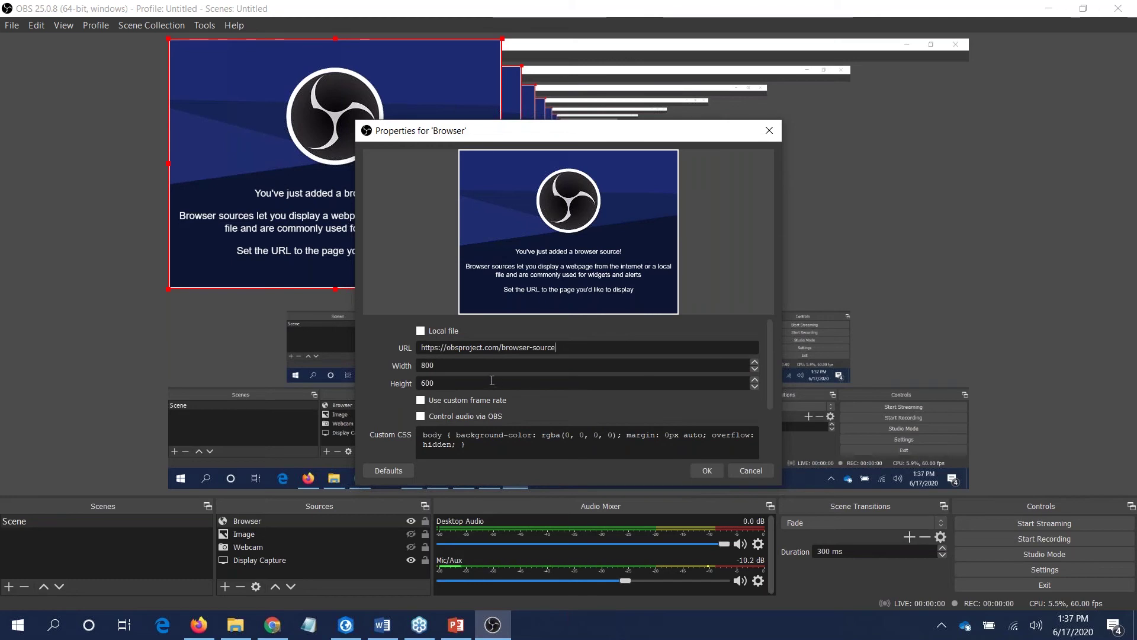
left_click(767, 132)
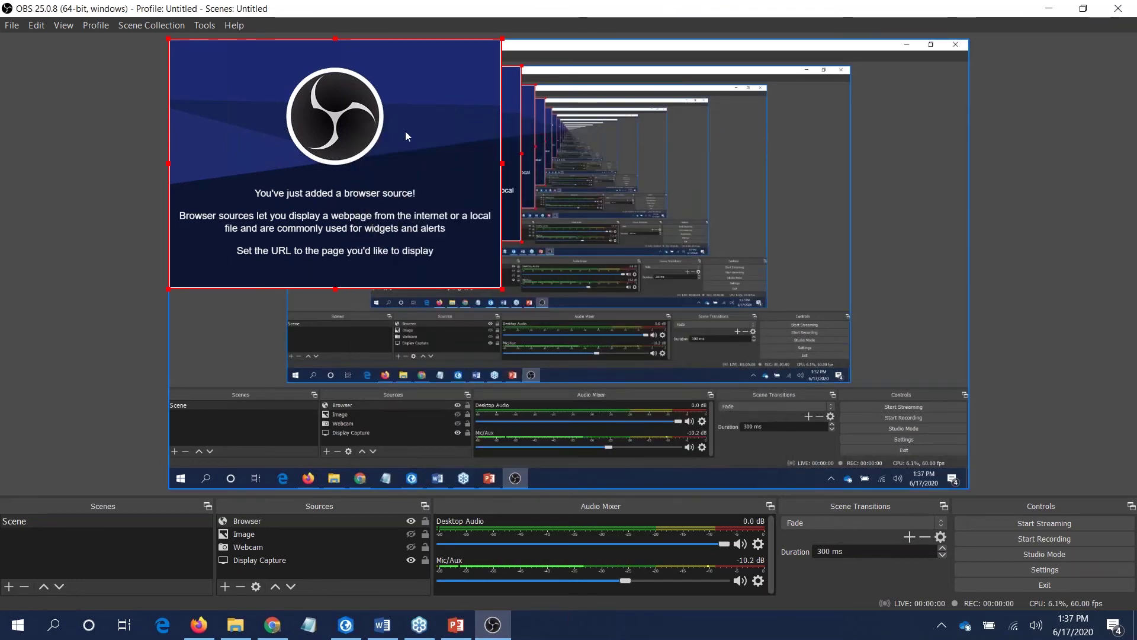
left_click(386, 138)
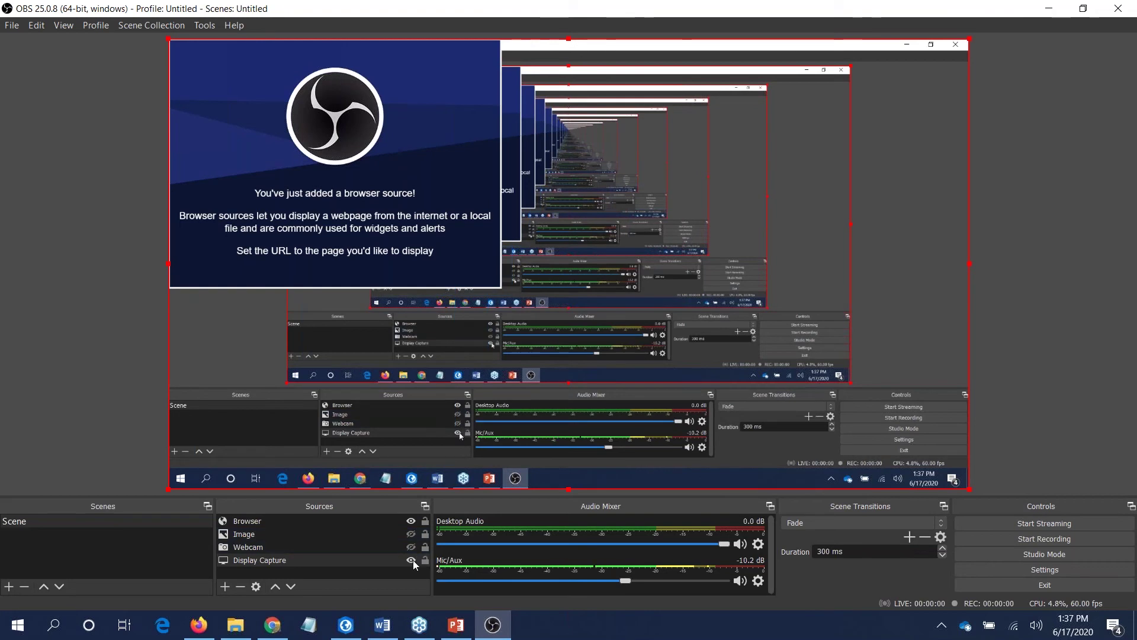
left_click(411, 521)
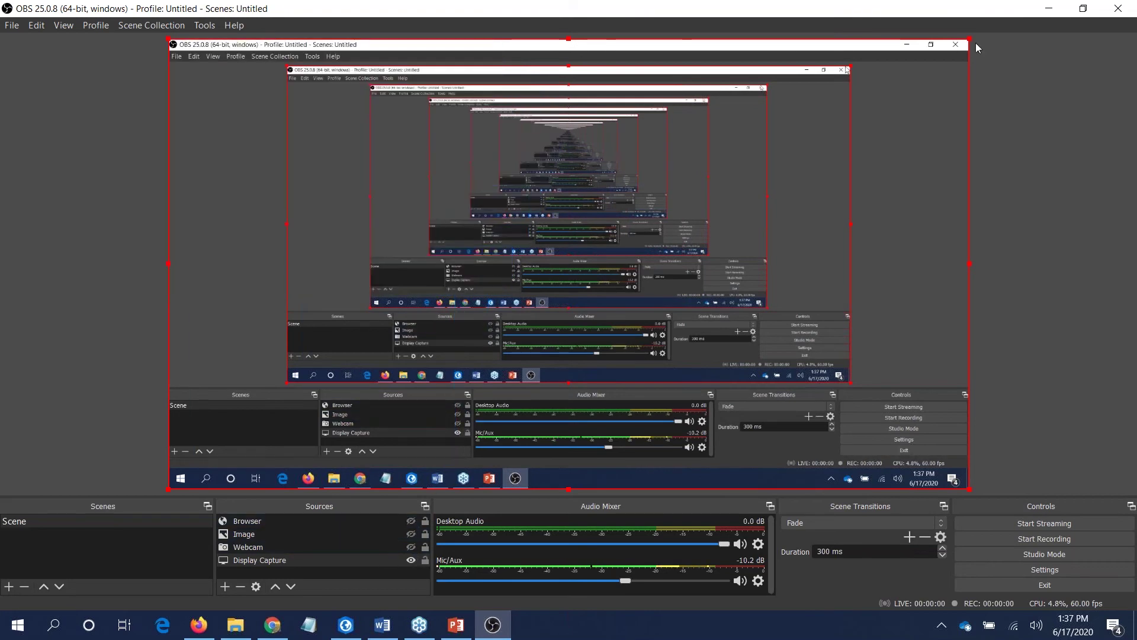
Step: Start the recording, then show the ArcGIS WADE folder contents in a maximized Chrome window
left_click(1050, 536)
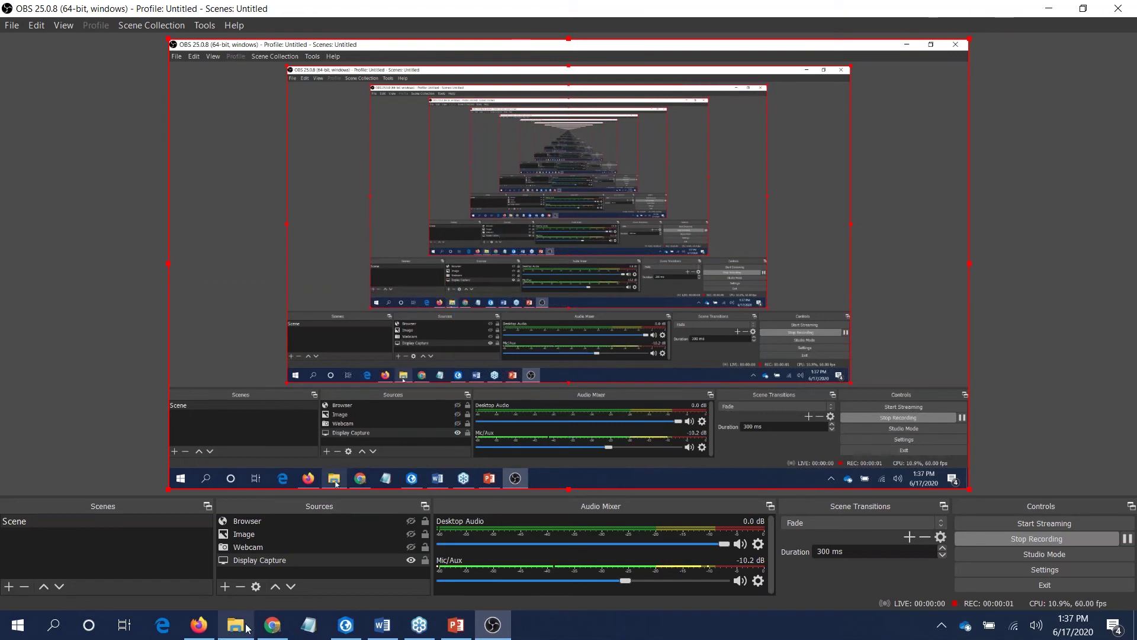
left_click(271, 625)
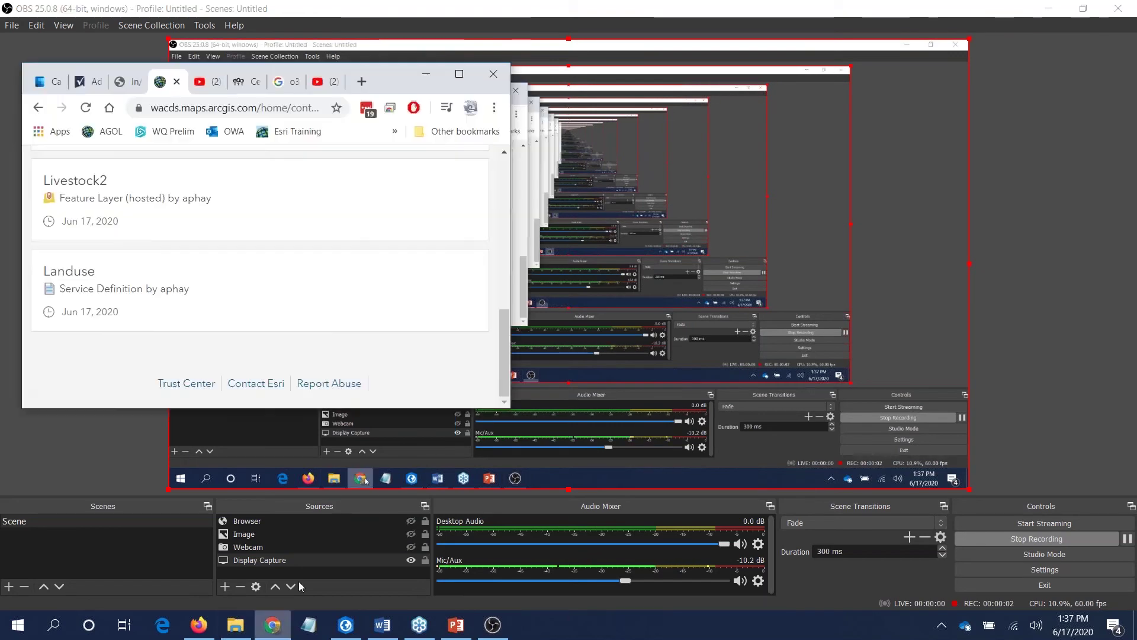
left_click(460, 73)
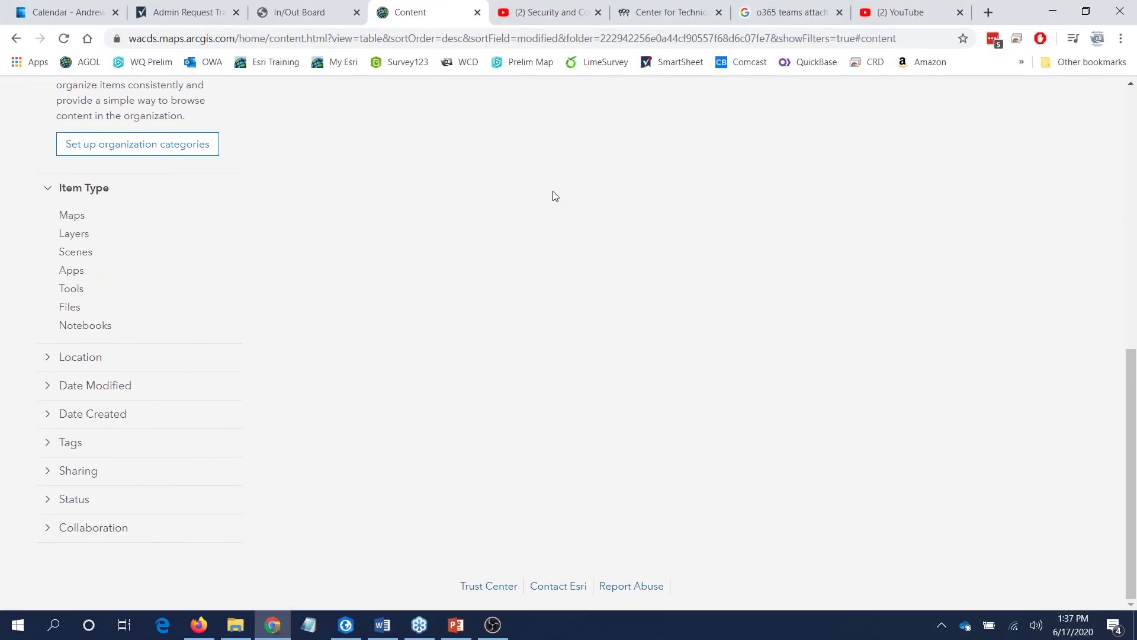
scroll(553, 196, "up", 10)
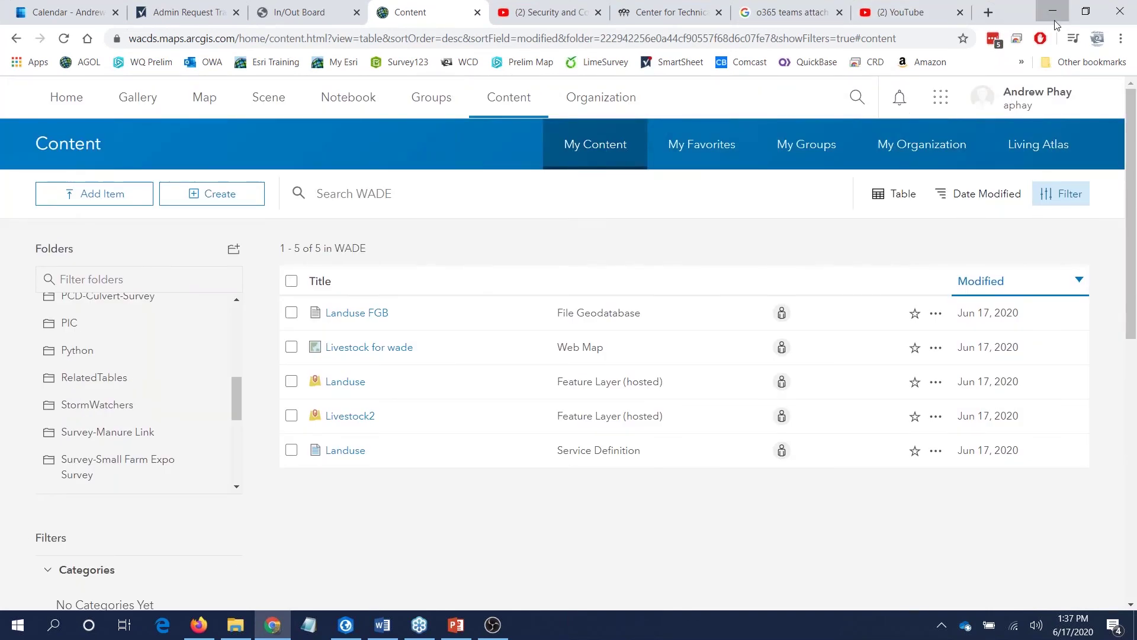